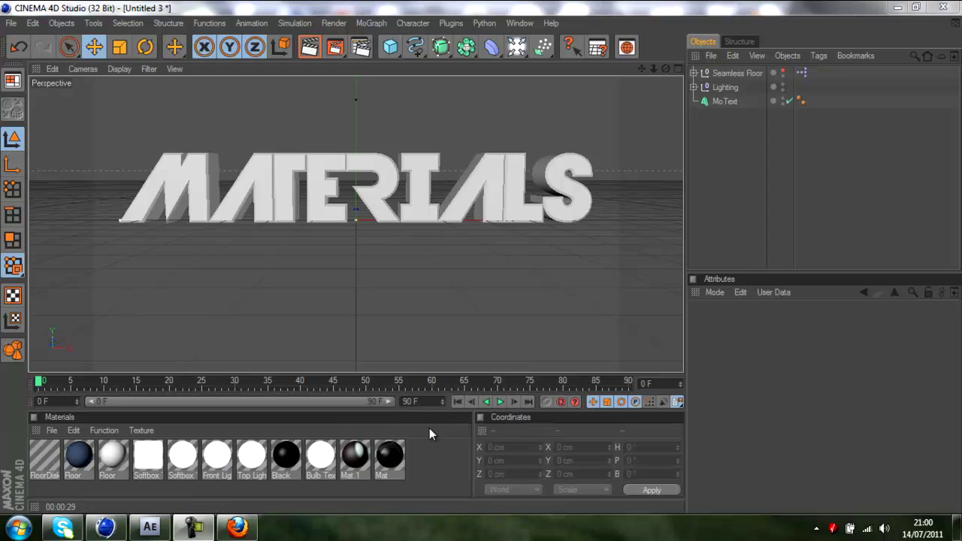
Create a new default material, Mat.2, with grey R/G/B 204 colour
mouse_move(238, 533)
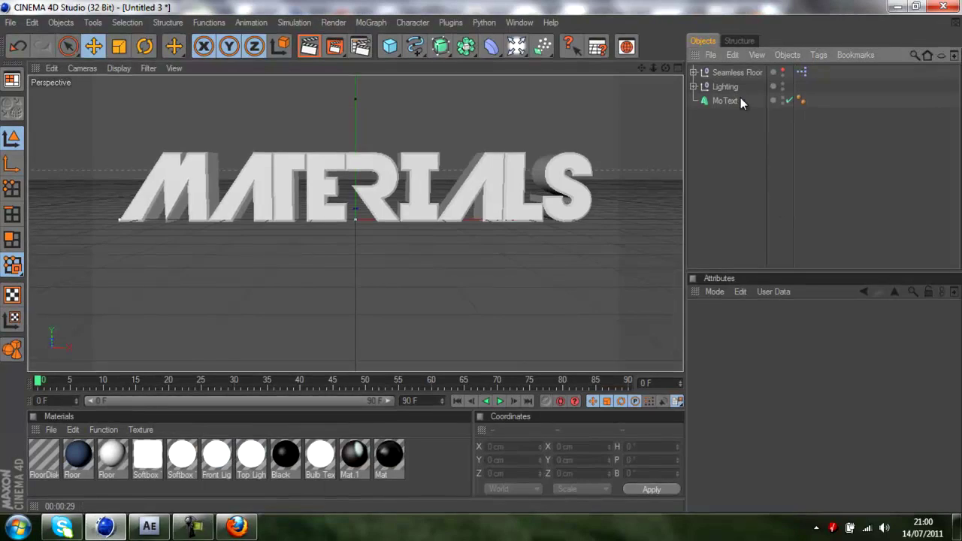
drag(730, 133, 730, 225)
drag(721, 137, 719, 255)
double_click(434, 464)
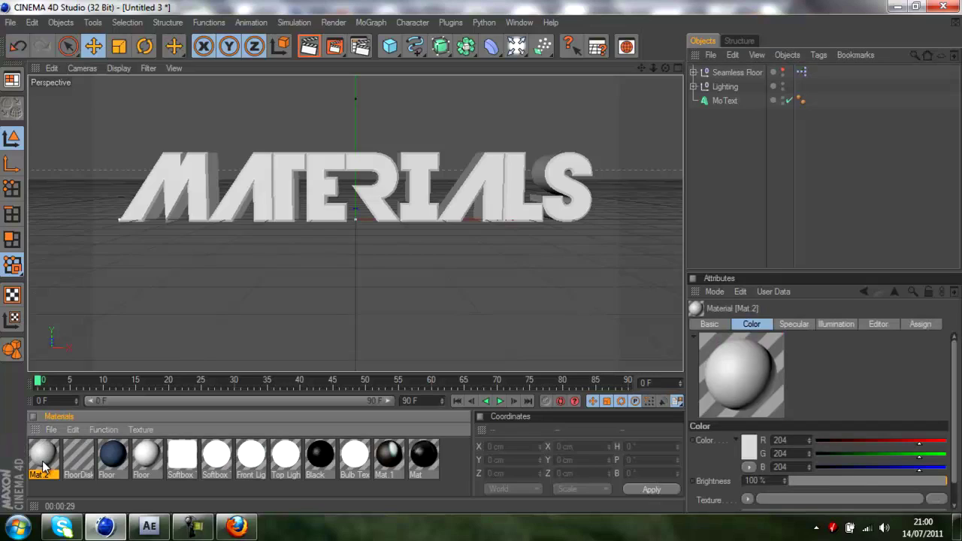
Delete and recreate Mat.2, then open it in the Material Editor
key(Delete)
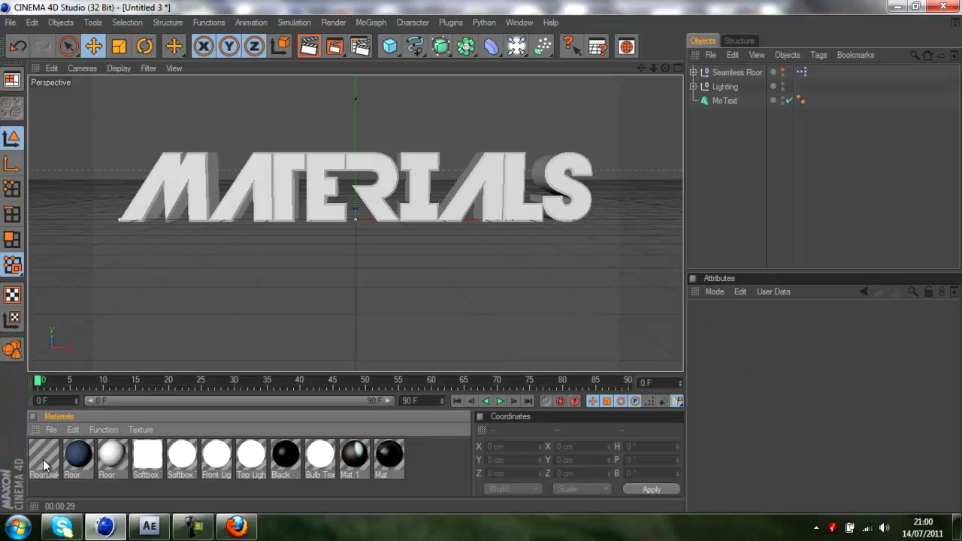
double_click(421, 440)
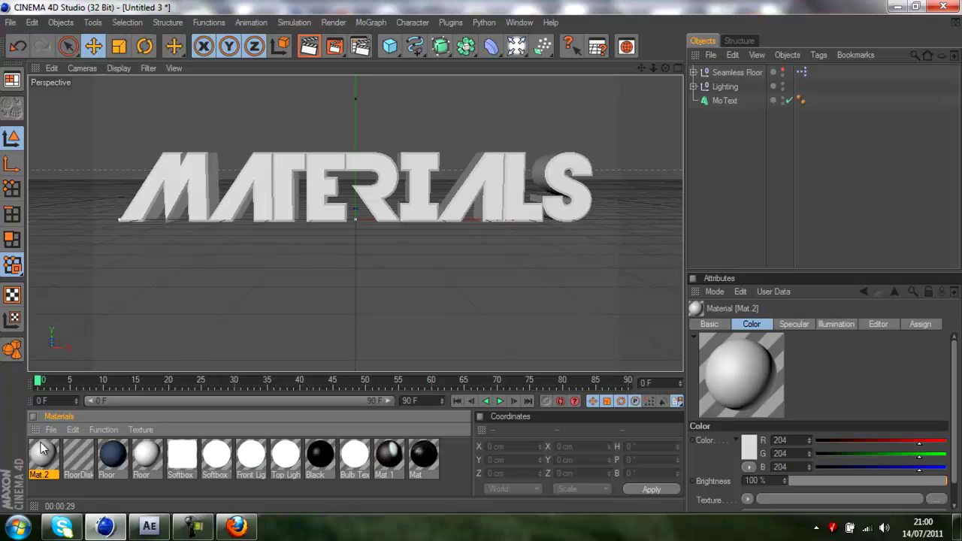
double_click(41, 445)
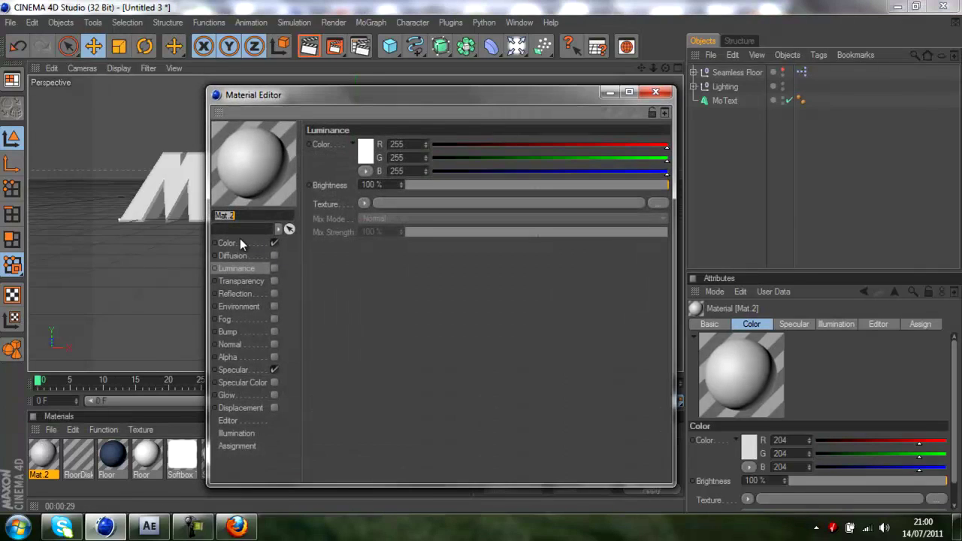
Set Mat.2's Color to red R 208, G 0, B 0
click(238, 242)
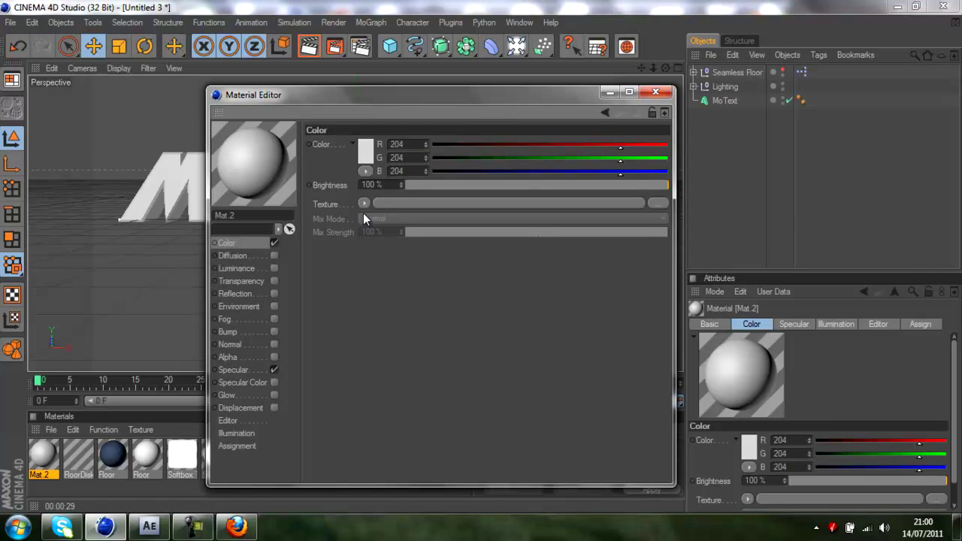
click(366, 146)
drag(355, 138, 374, 94)
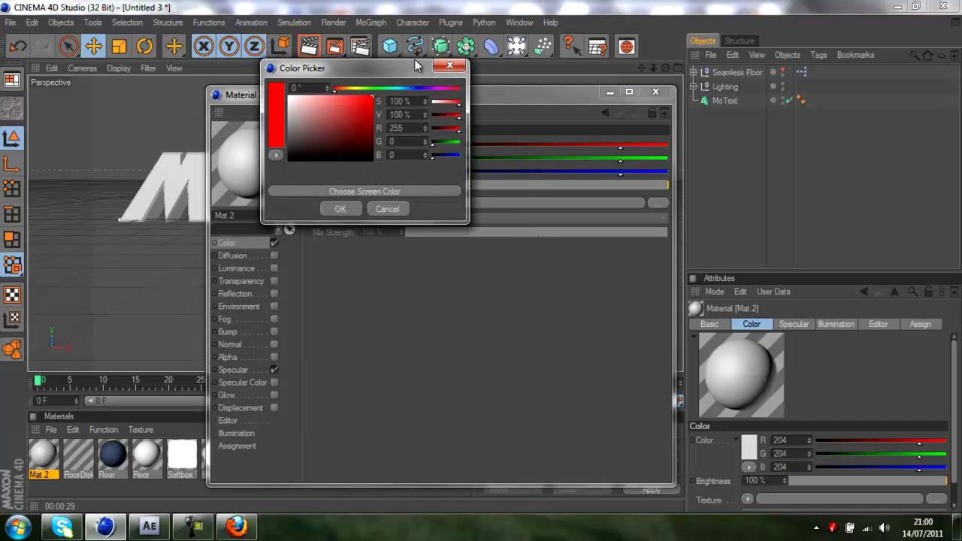
click(370, 103)
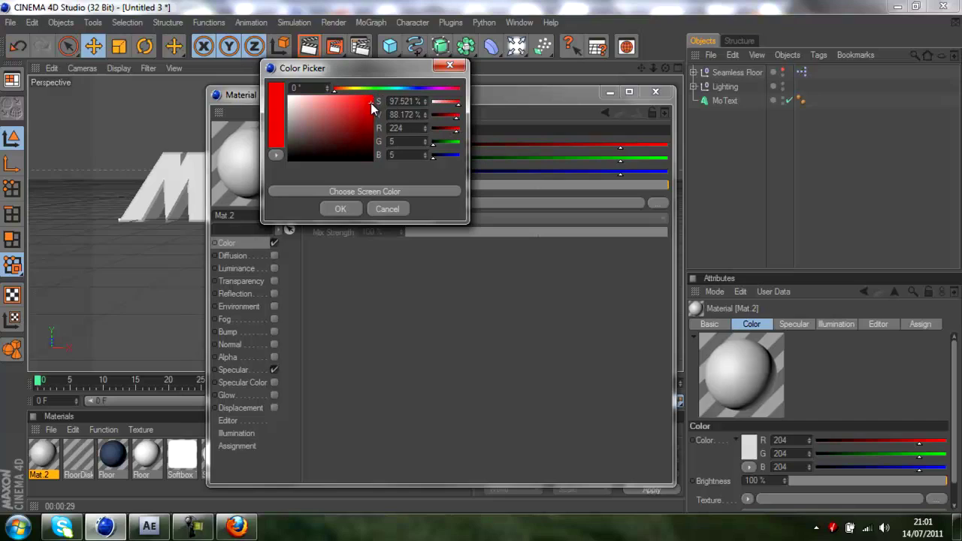
drag(373, 109, 379, 113)
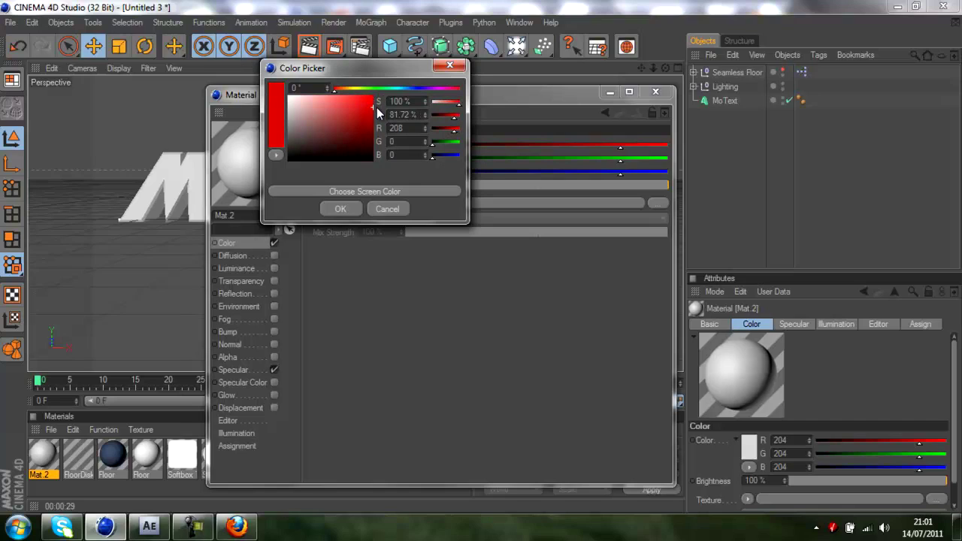
click(336, 212)
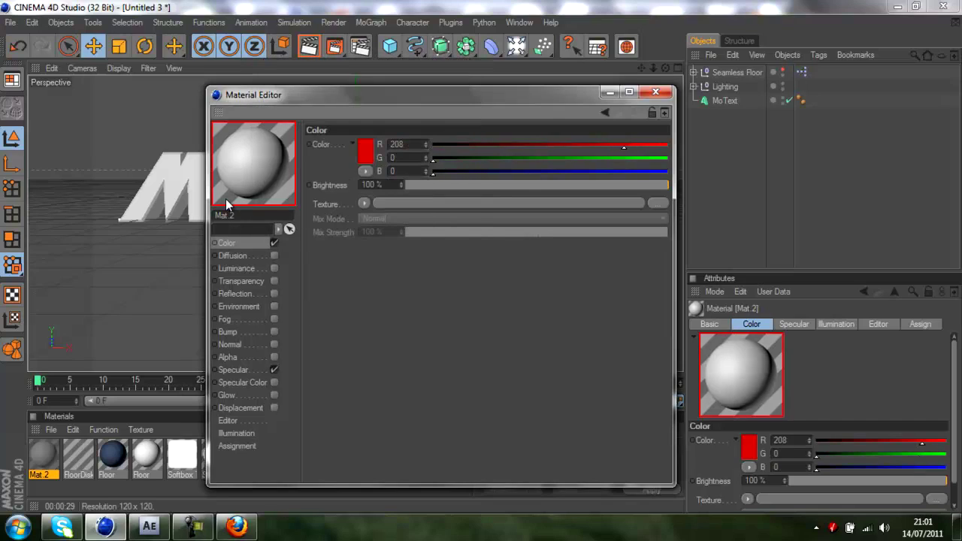
Enable red Luminance (R 191) at 36% brightness and turn on Reflection
click(274, 268)
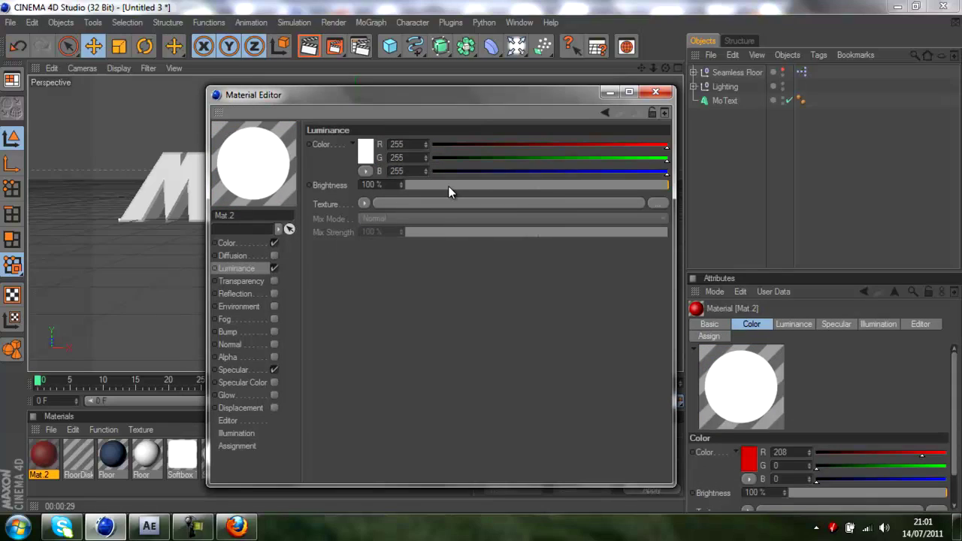
drag(448, 186, 501, 188)
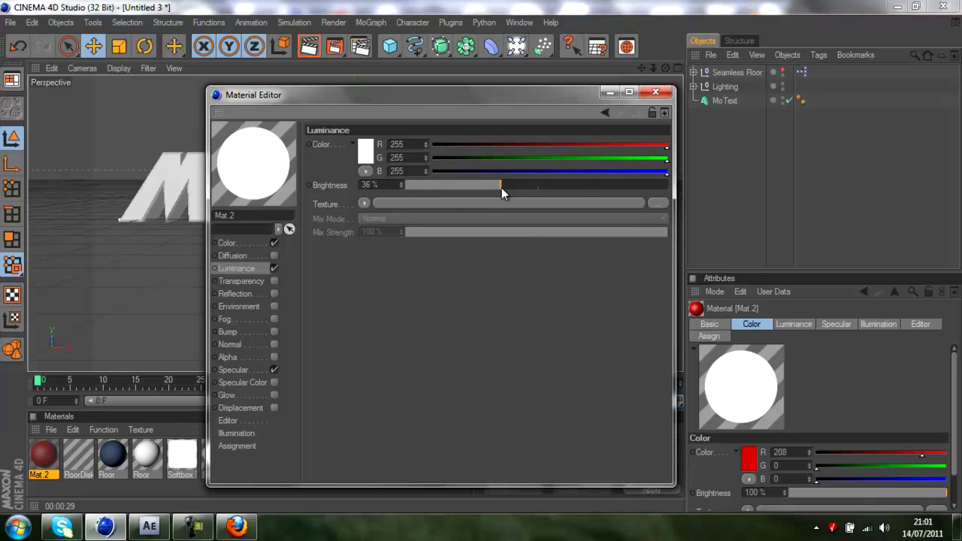
click(366, 154)
drag(372, 124, 380, 125)
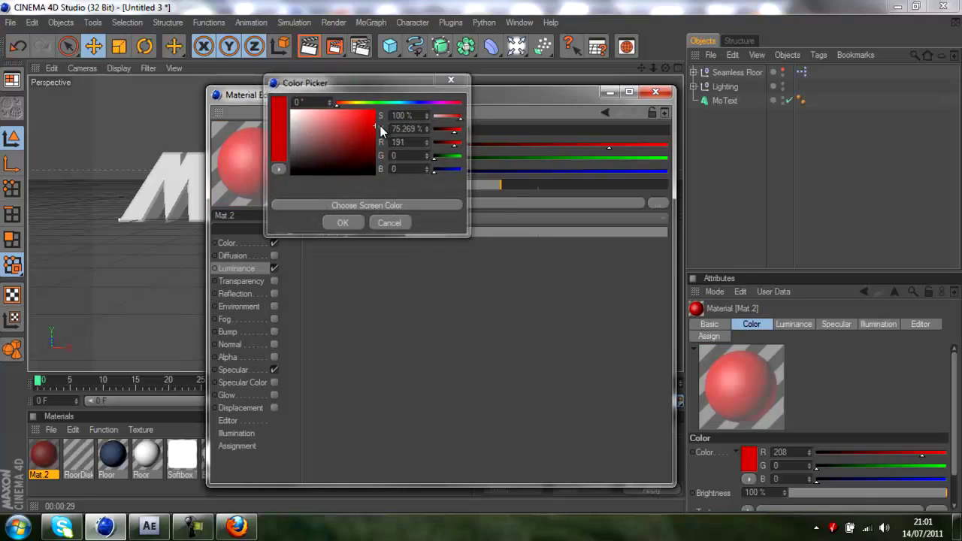
key(Return)
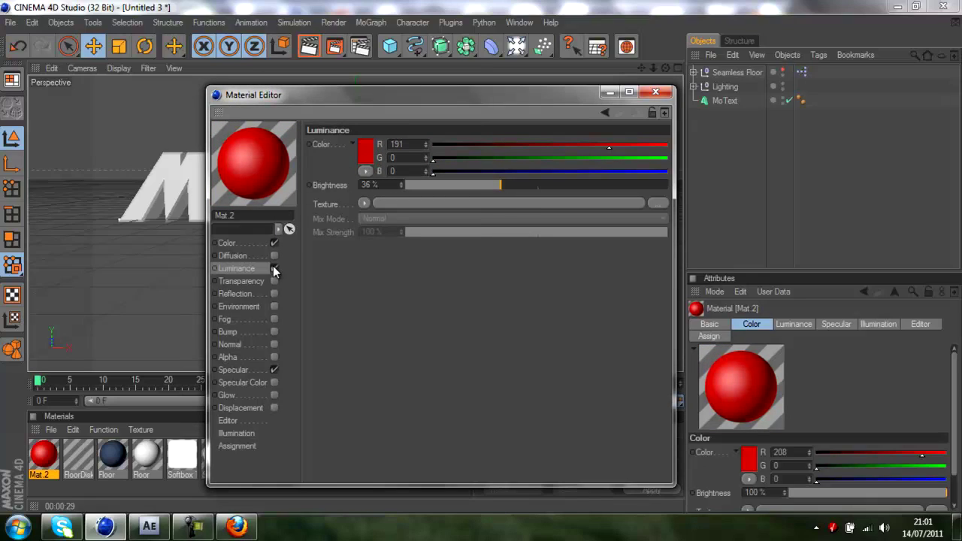
click(274, 294)
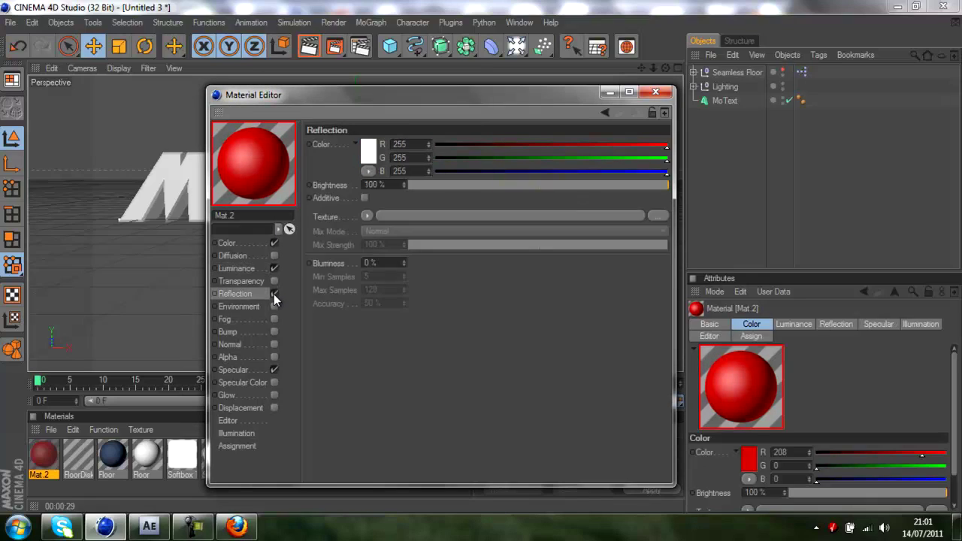
Give the reflection a Fresnel texture with Brightness 7% and Mix Strength 7%
click(374, 215)
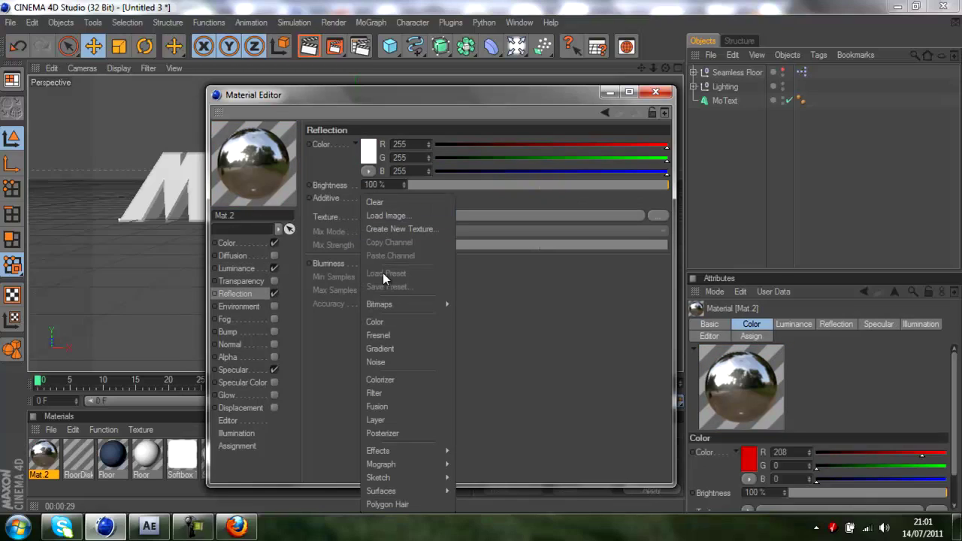
click(387, 340)
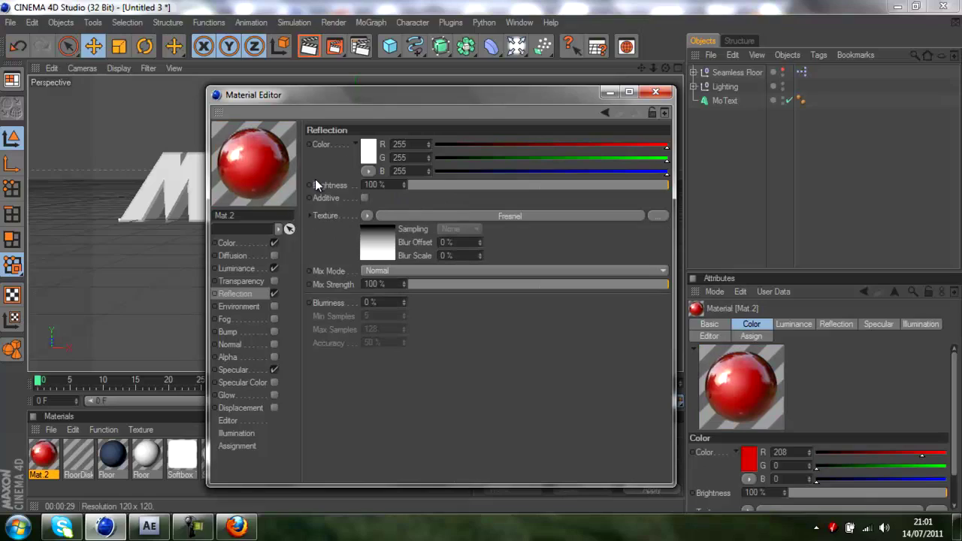
double_click(389, 185)
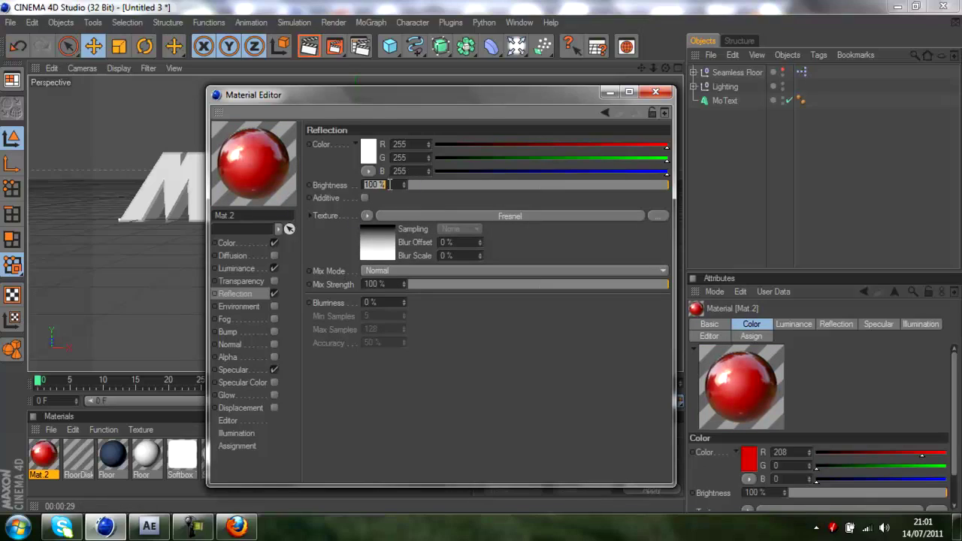
text(7)
key(Return)
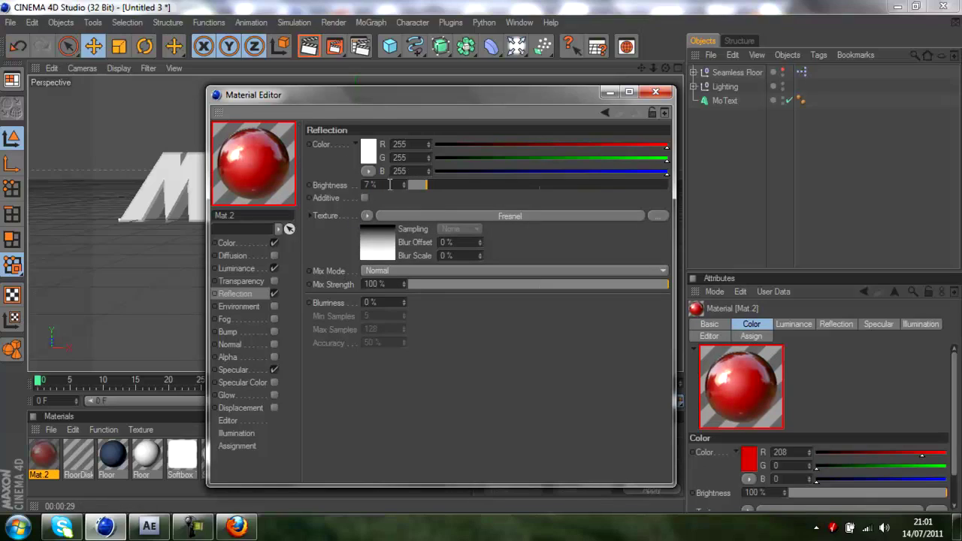
double_click(386, 284)
text(7)
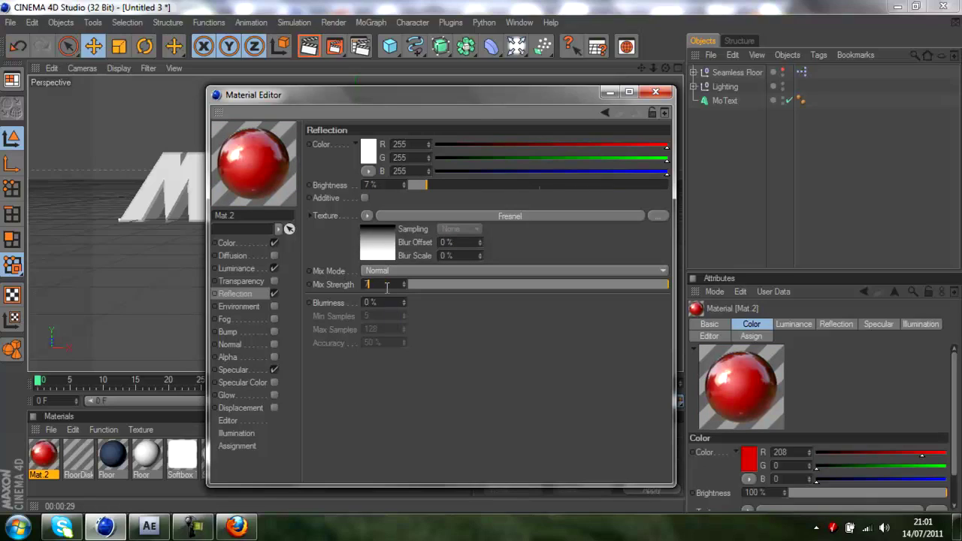
key(Return)
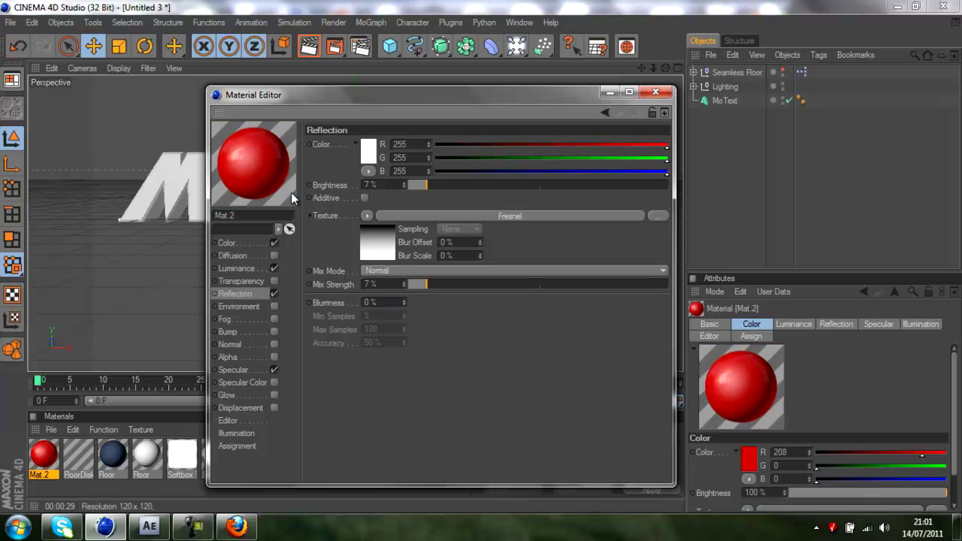
Raise the Luminance red to R 227 and disable Specular
click(251, 268)
click(367, 154)
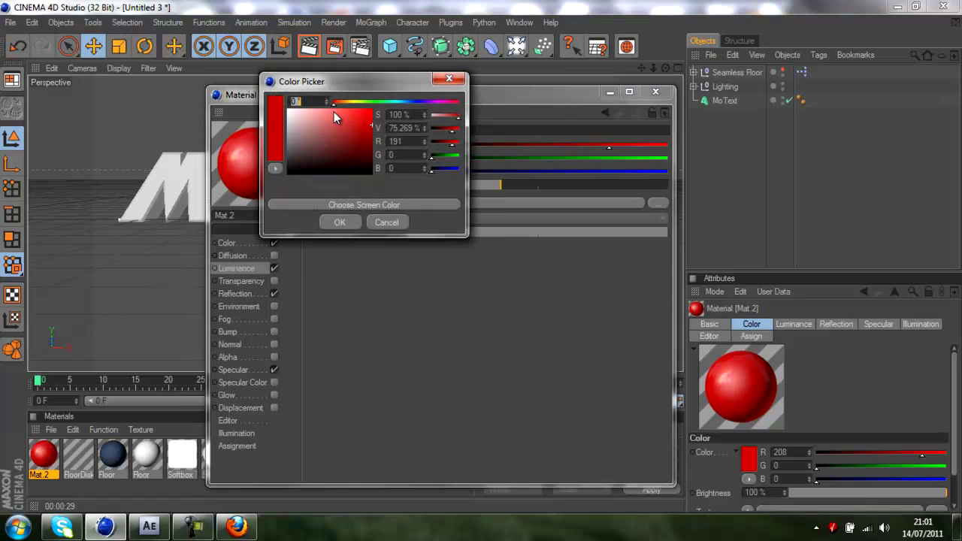
click(371, 120)
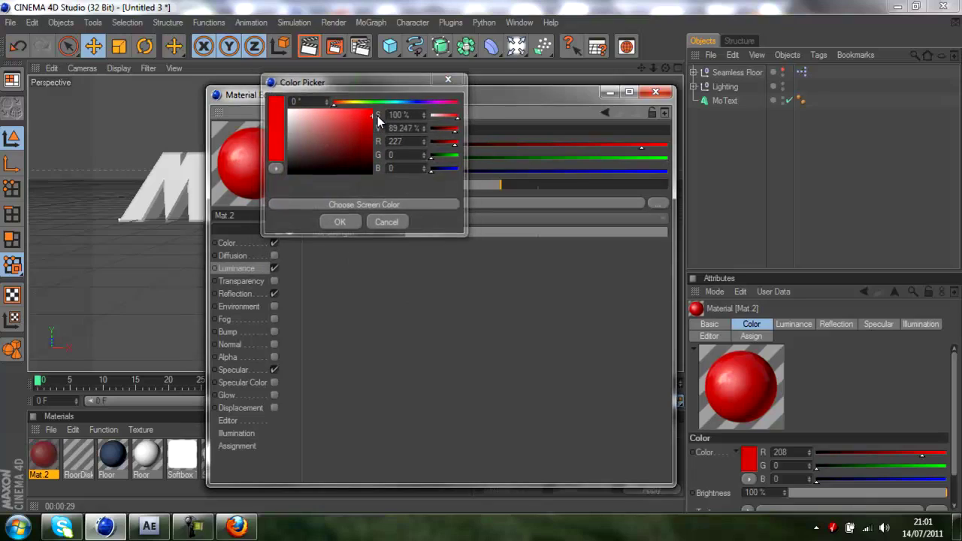
key(Return)
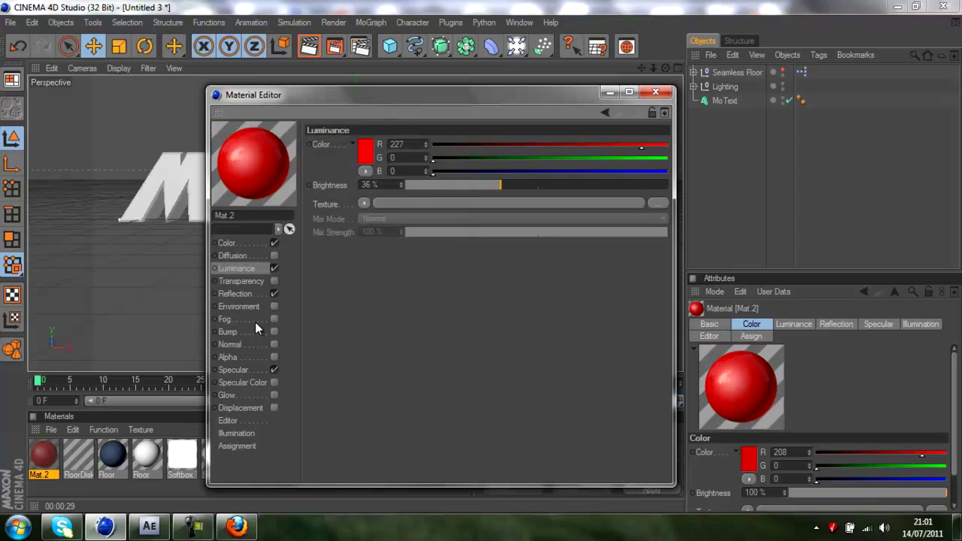
click(273, 368)
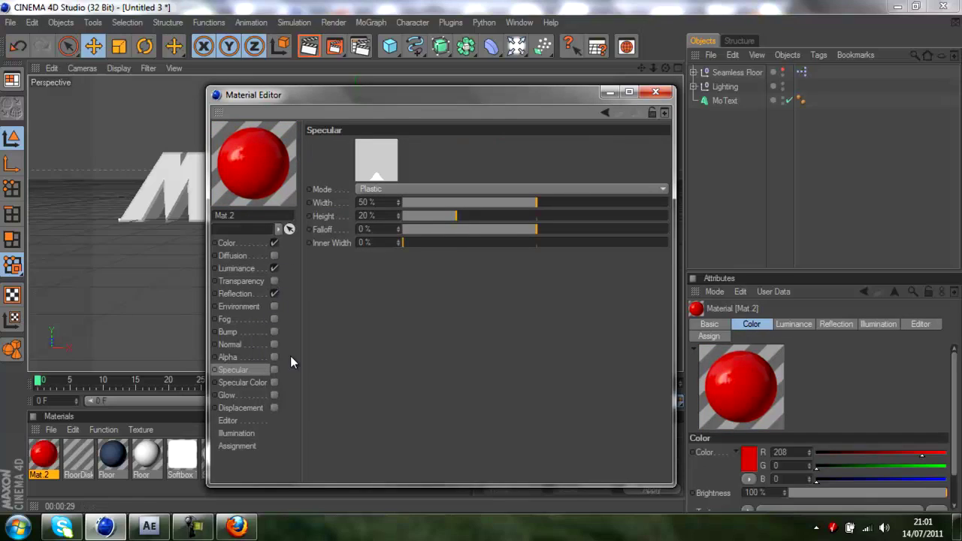
Apply Mat.2 to the MATERIALS MoText and render the viewport preview
click(655, 91)
drag(43, 454, 295, 173)
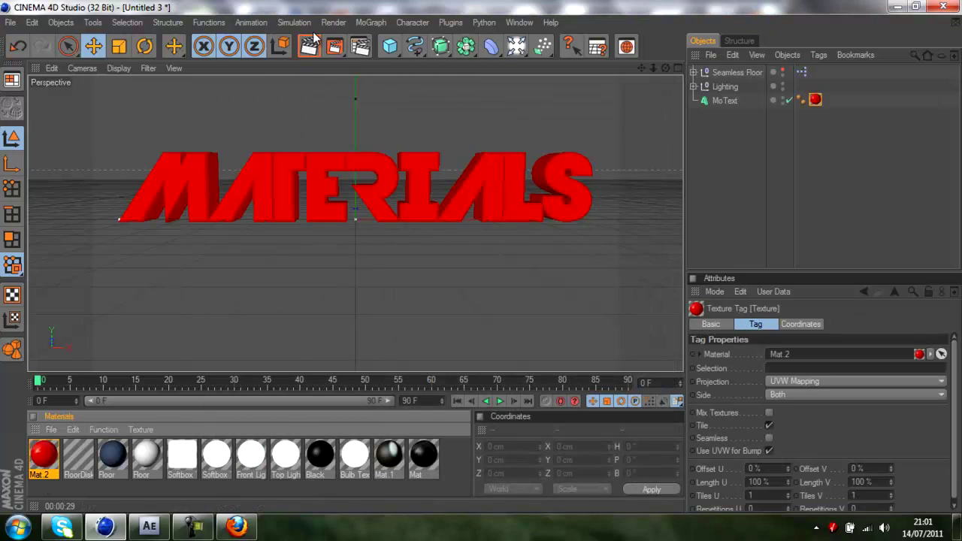
click(306, 38)
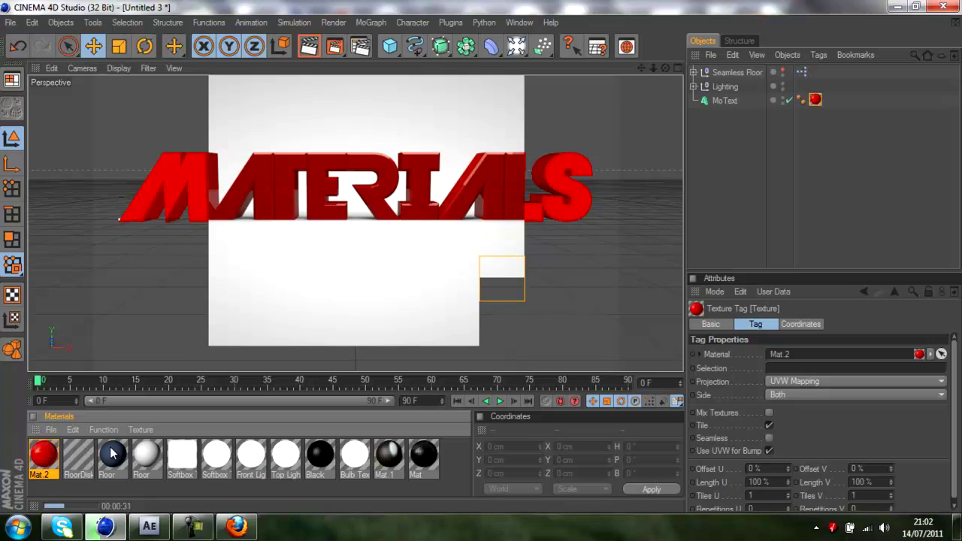
Reopen Mat.2 in the Material Editor on its Color channel
click(44, 454)
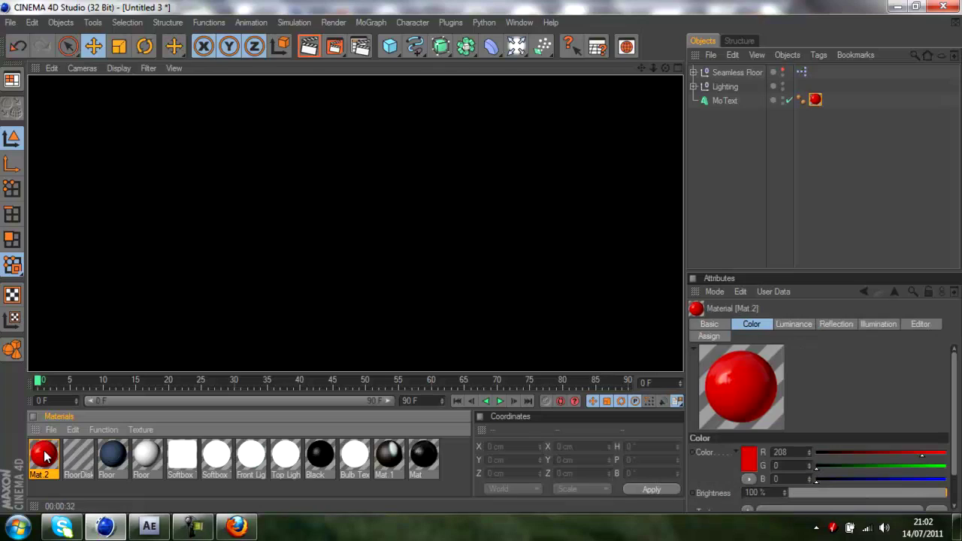
double_click(45, 455)
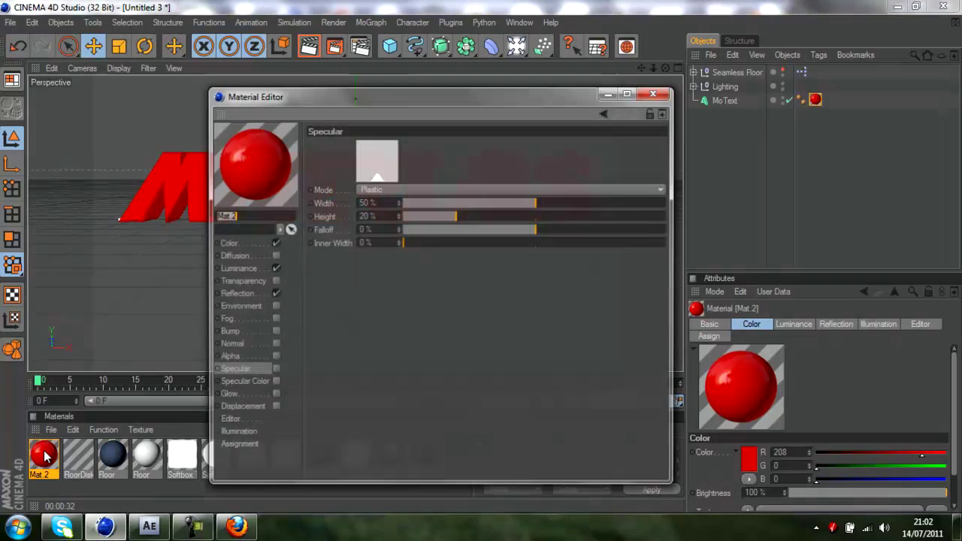
click(252, 245)
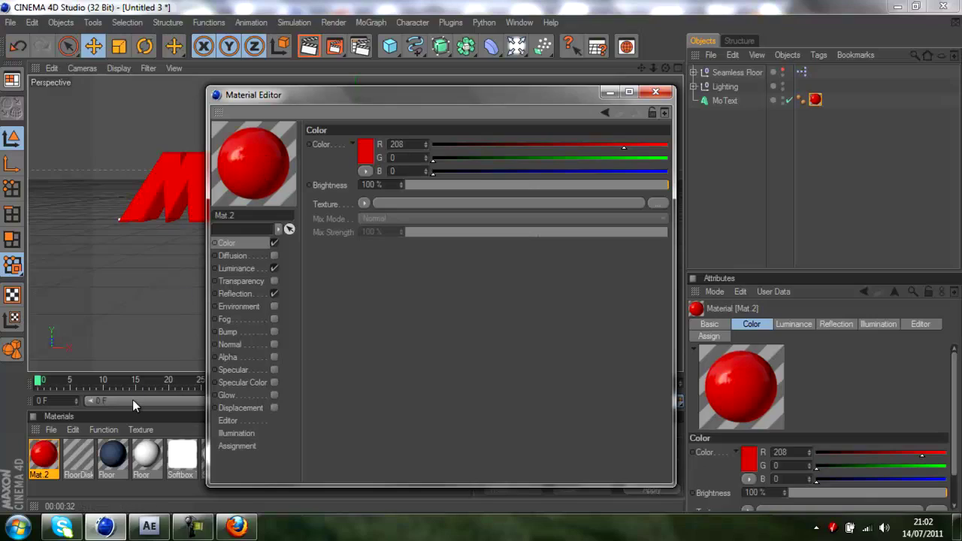
Preview Mat.2 on a cube and double torus, then restore the sphere and close the editor
right_click(253, 157)
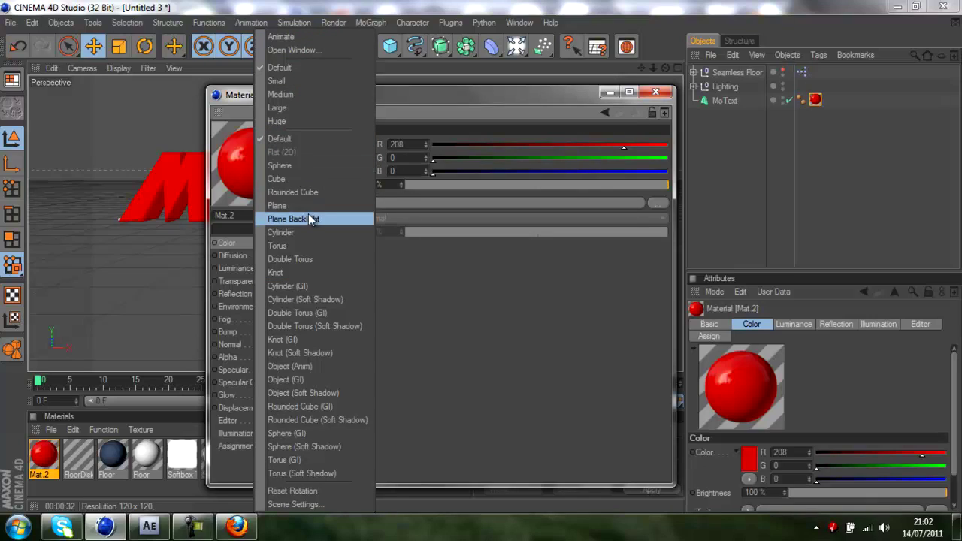
click(291, 178)
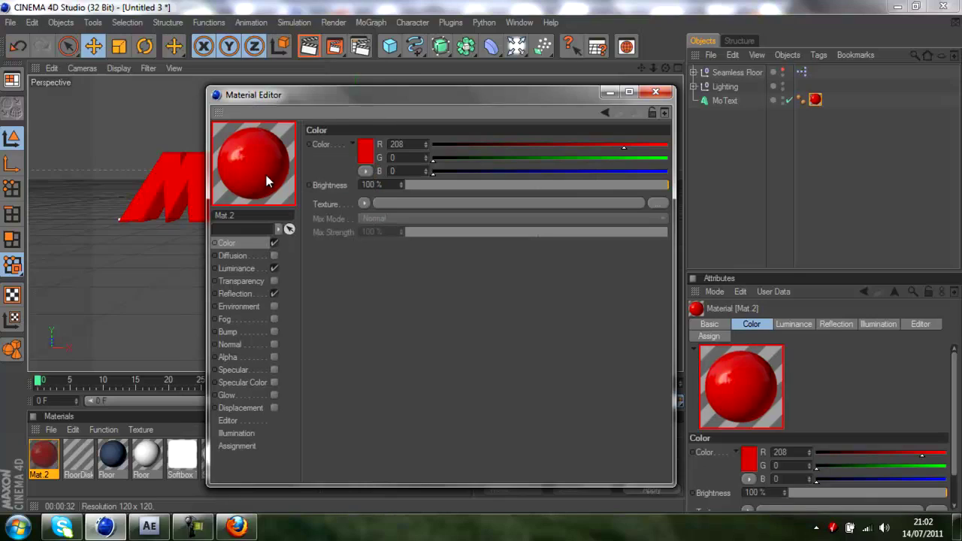
right_click(251, 167)
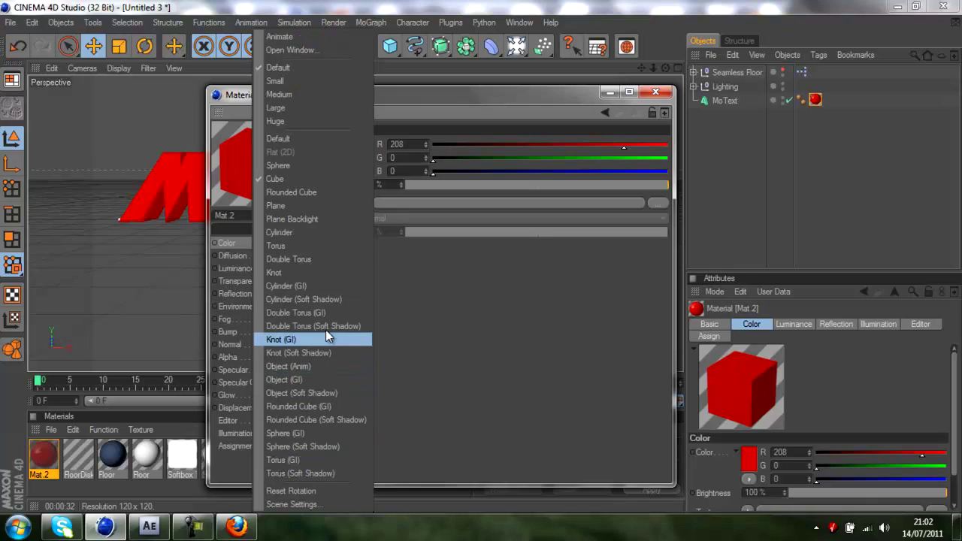
click(299, 261)
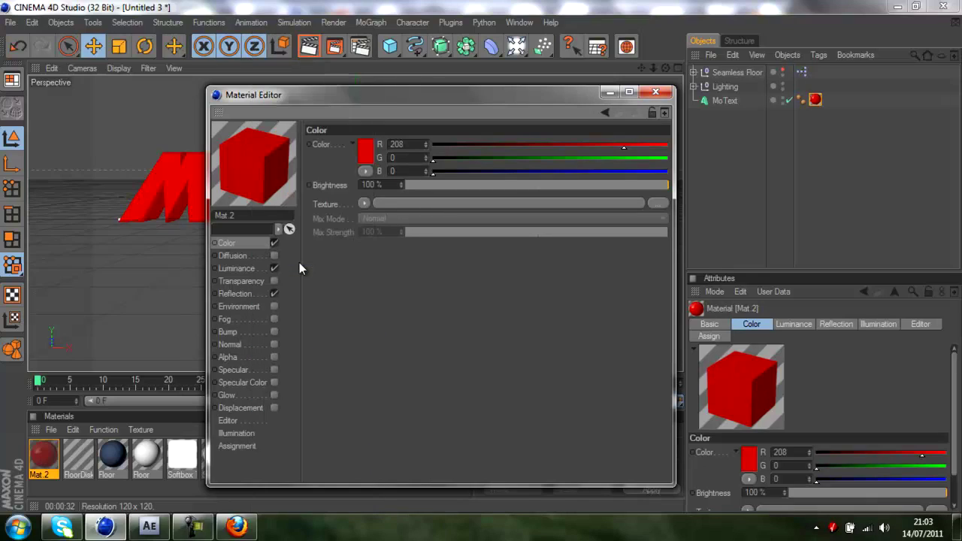
right_click(271, 183)
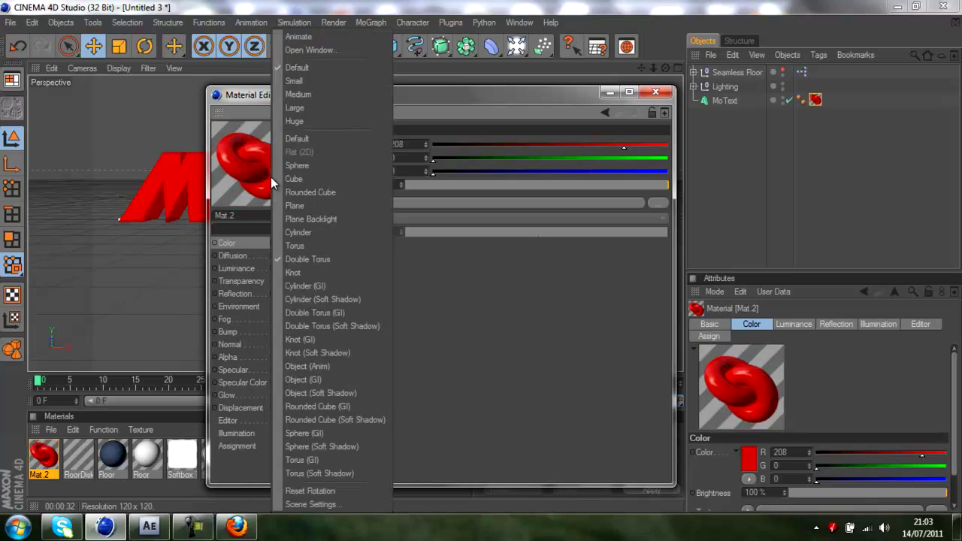
click(297, 166)
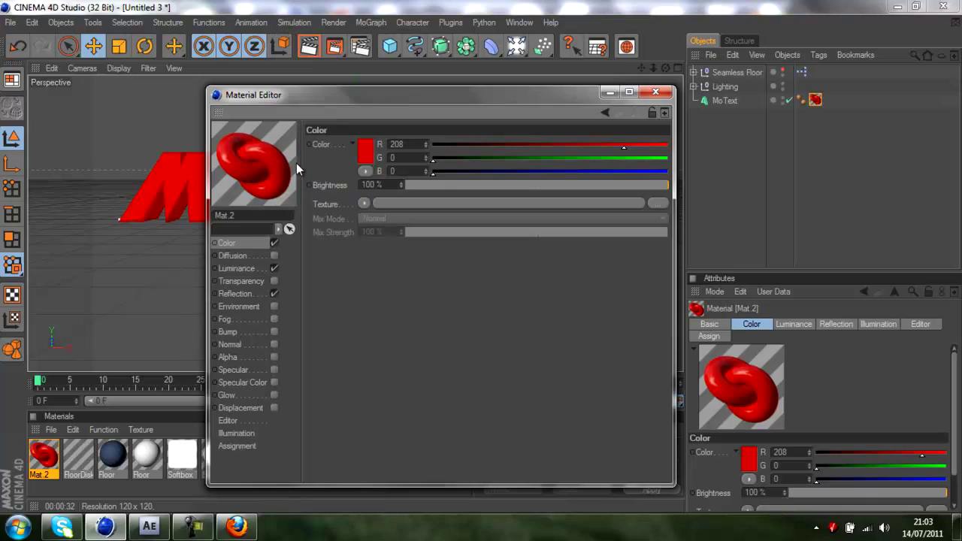
click(655, 92)
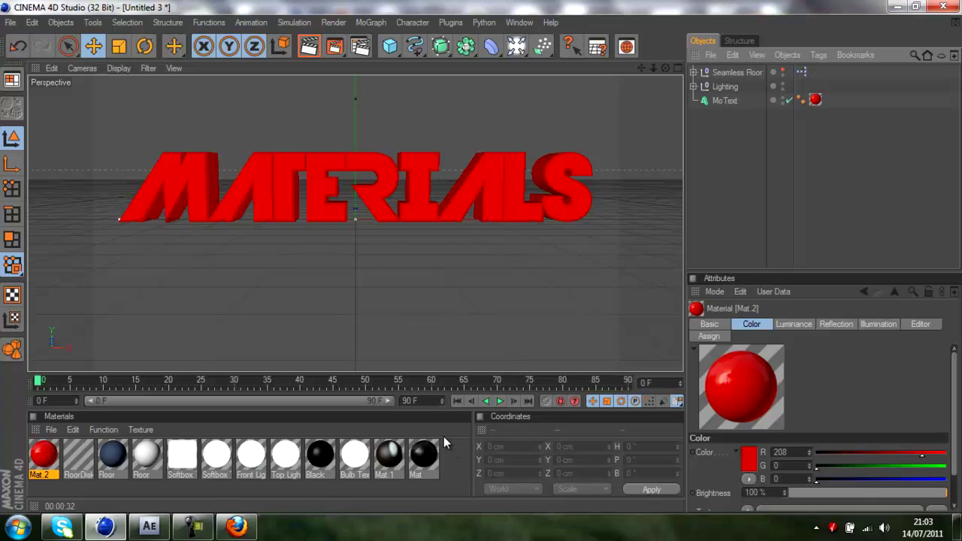
Remove the red material tag from the MoText object
click(442, 457)
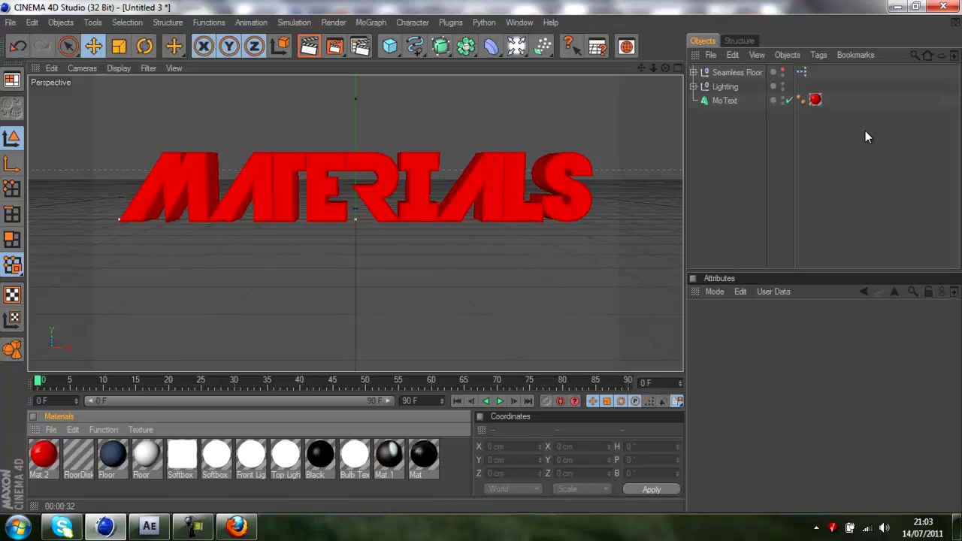
click(803, 100)
click(813, 100)
key(Delete)
Create Mat.3 and set its Color to dark grey R/G/B 87
click(453, 464)
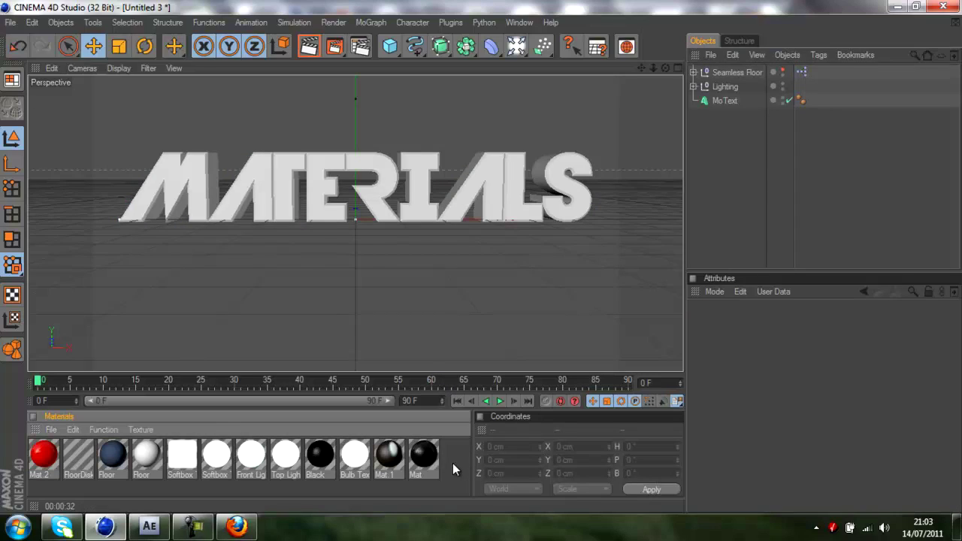
double_click(452, 463)
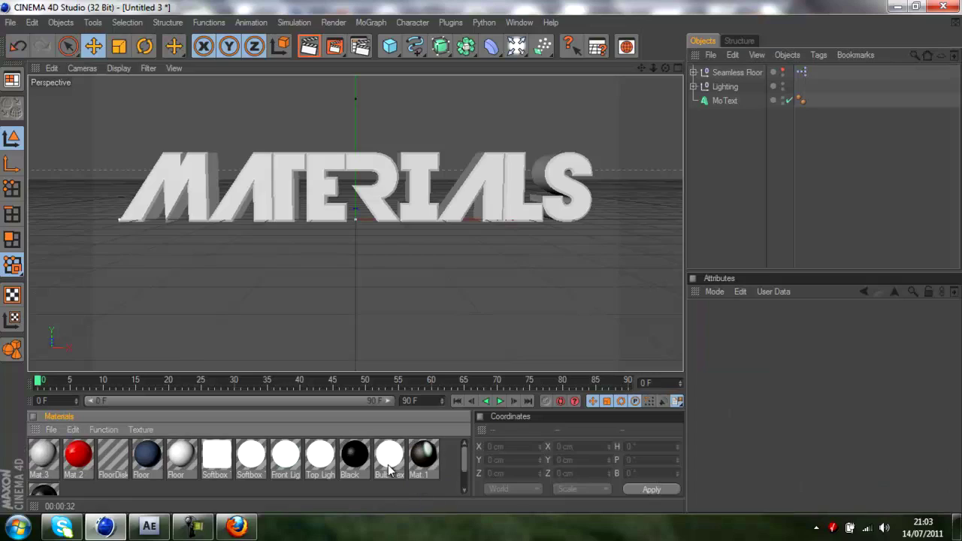
double_click(42, 464)
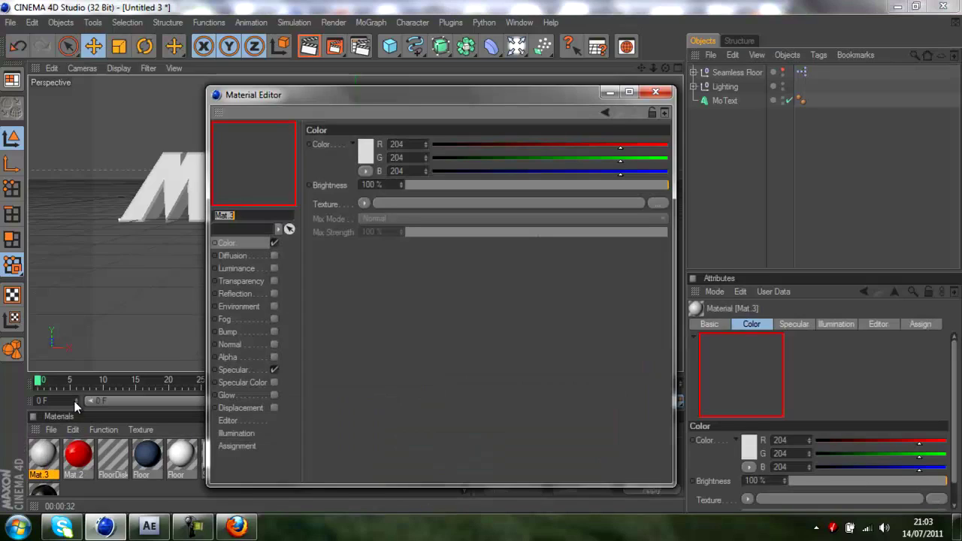
click(367, 151)
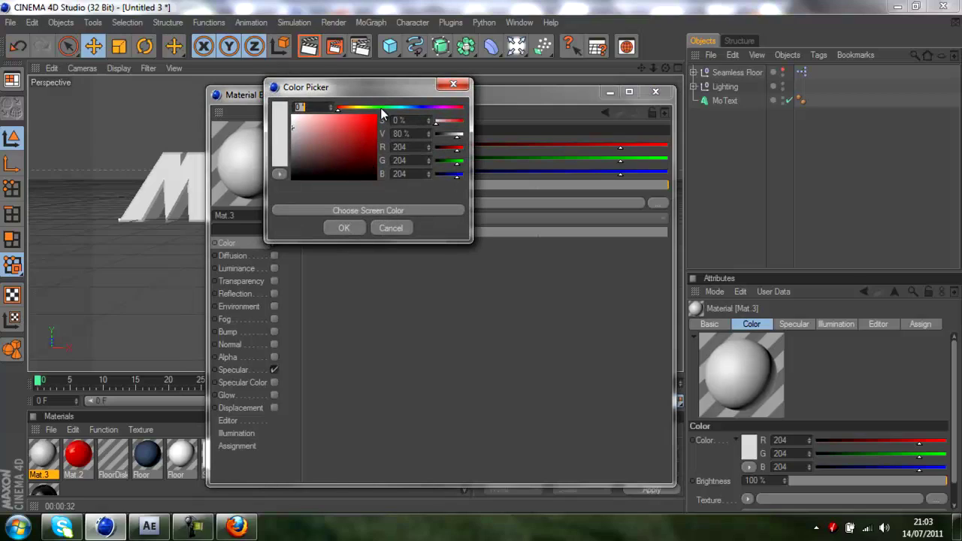
click(289, 158)
key(Return)
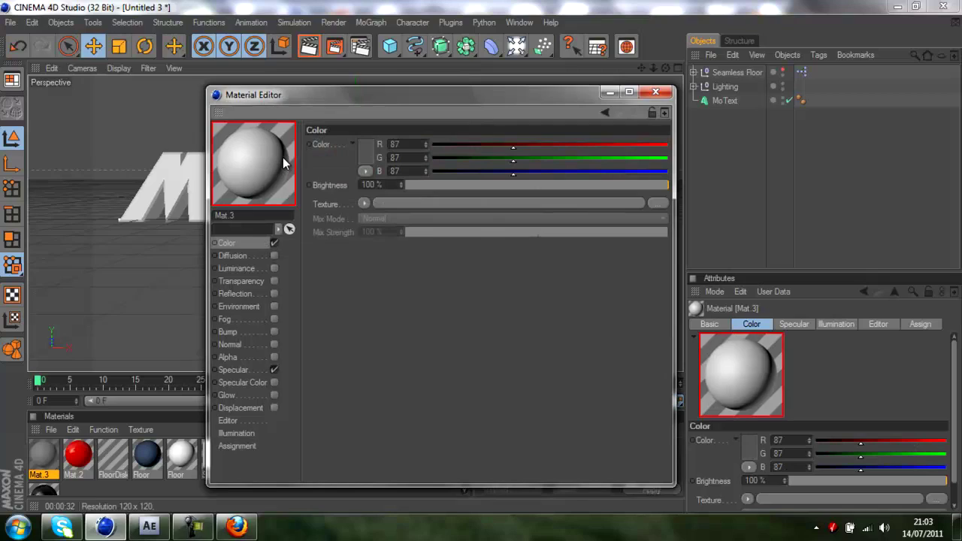
click(651, 202)
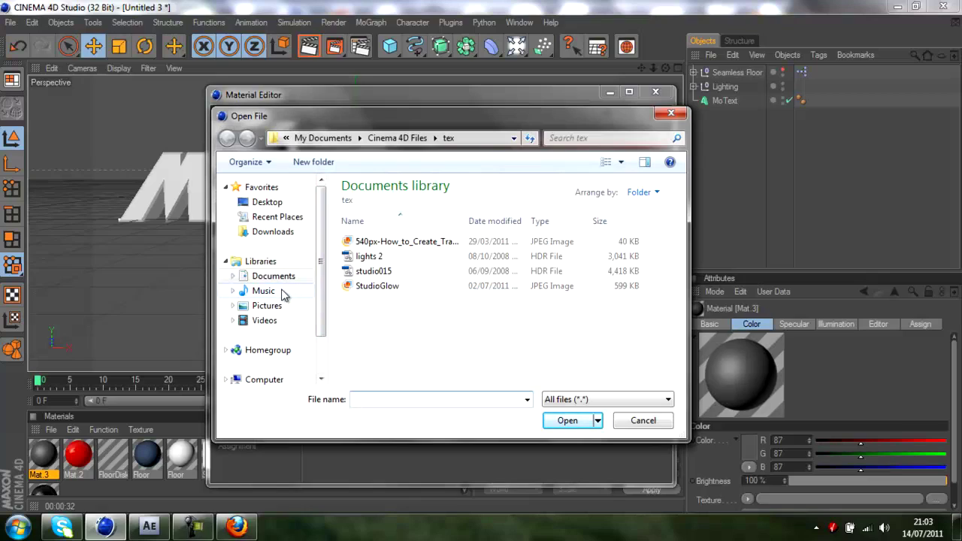
Load grunge.jpg from Pictures as Mat.3's Color texture
click(263, 305)
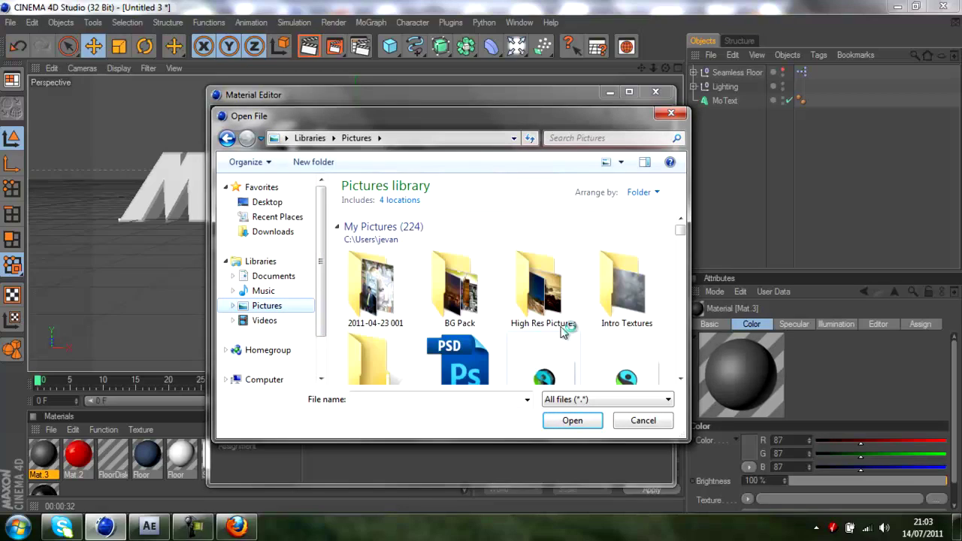
scroll(556, 316, down, 5)
click(535, 295)
scroll(526, 301, down, 5)
click(516, 297)
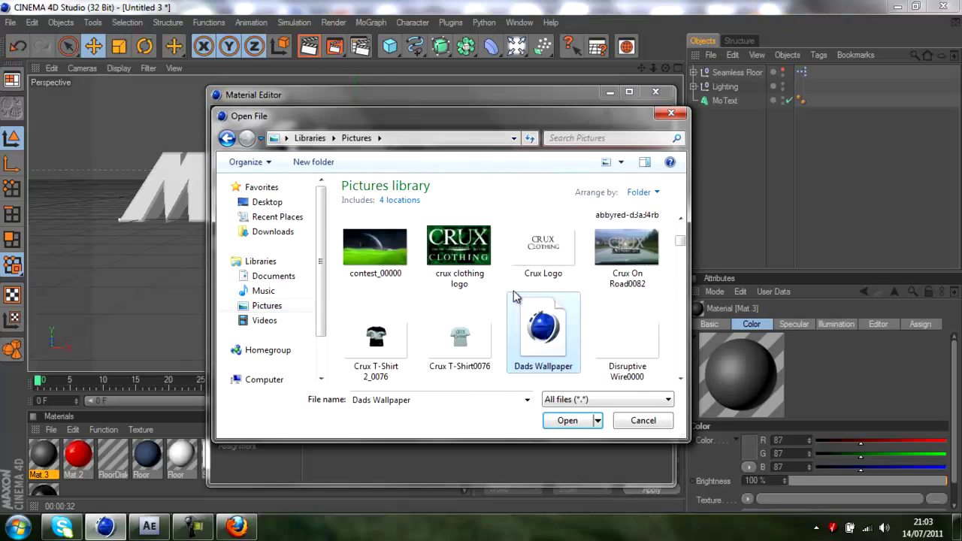
key(Down)
key(Down)
key(Down)
key(Down)
key(Down)
key(Right)
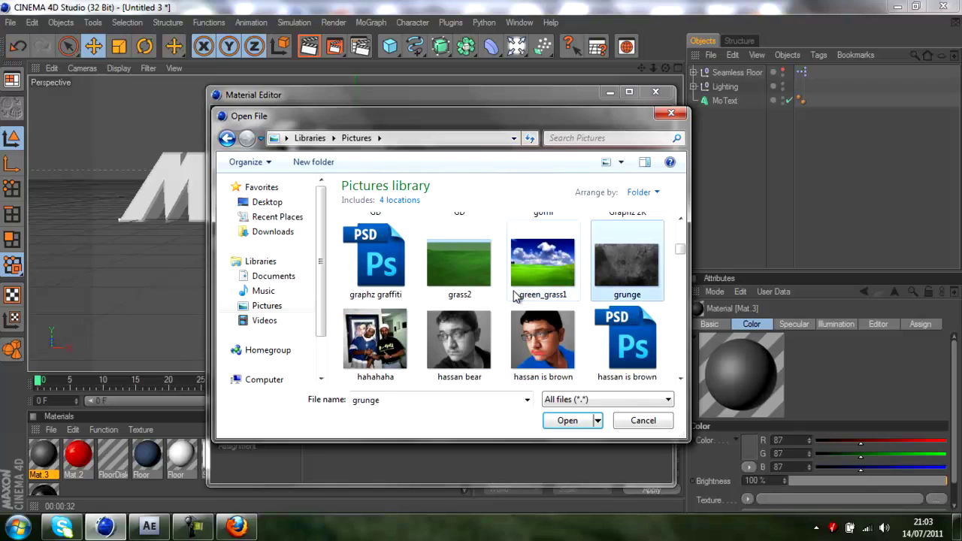
key(Return)
click(564, 310)
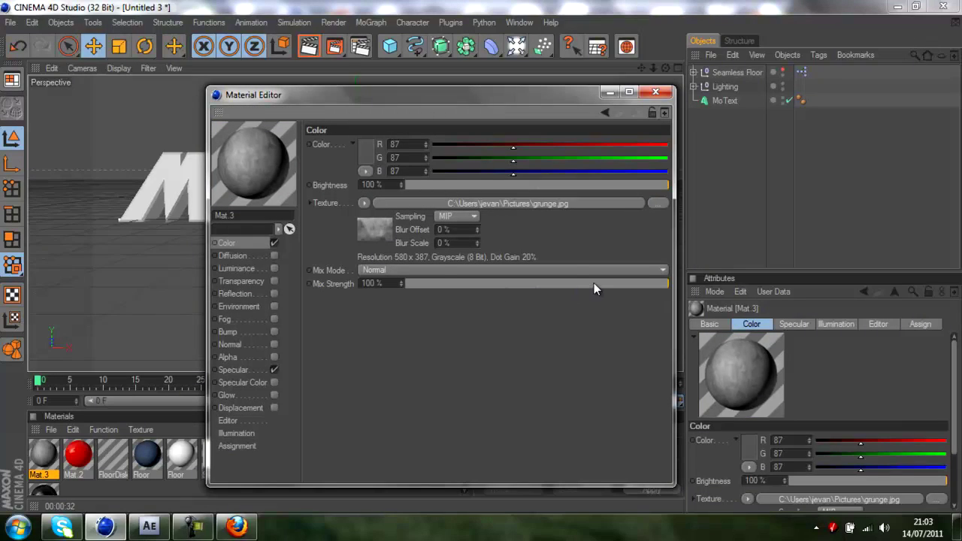
Set Mat.3's Color to blue R 0, G 61, B 216
click(367, 157)
drag(293, 147, 279, 160)
click(417, 107)
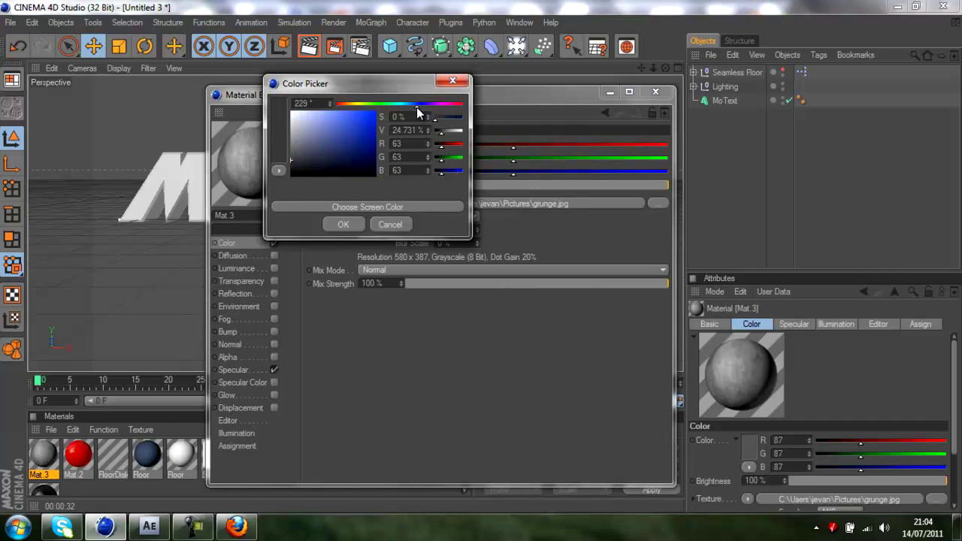
drag(358, 134, 399, 119)
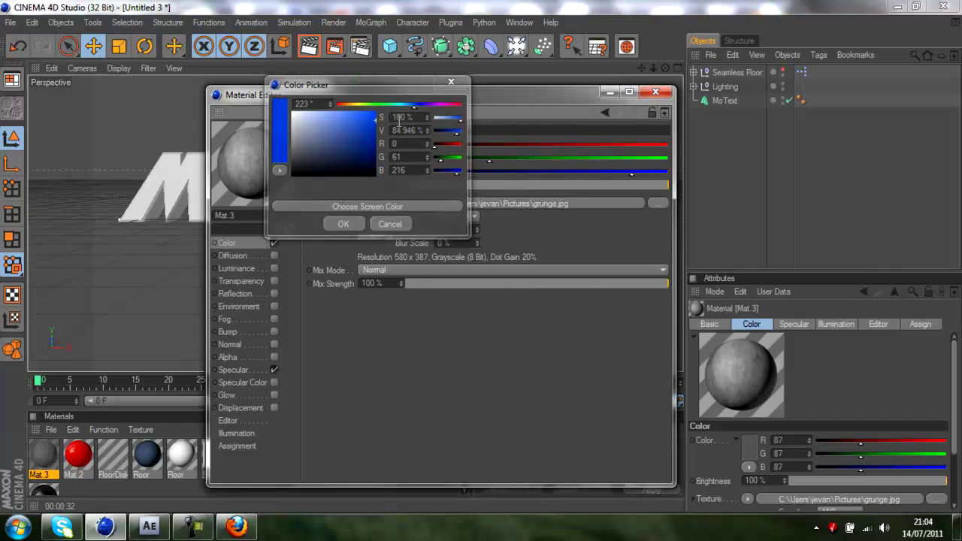
key(Return)
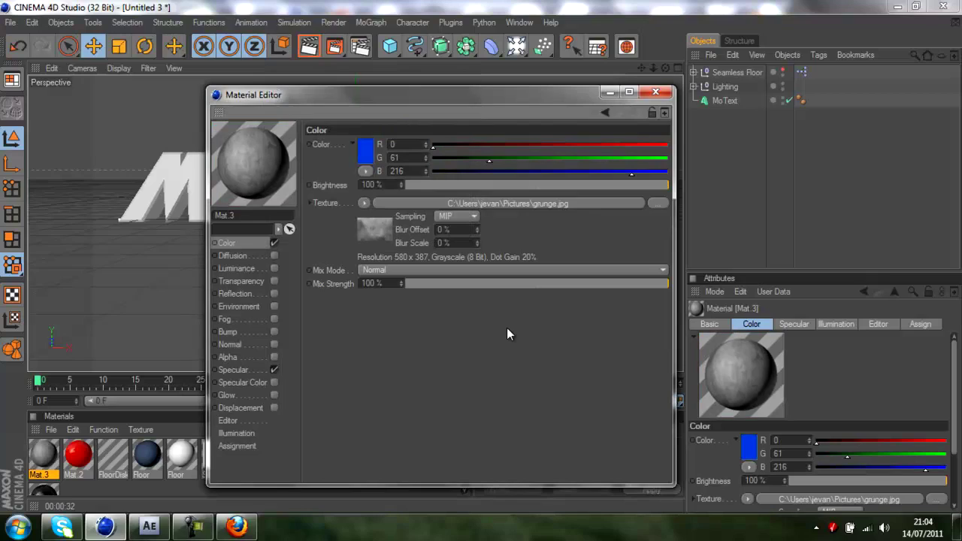
Adjust the grunge texture's Mix Strength to 37%
click(515, 286)
drag(514, 287, 482, 282)
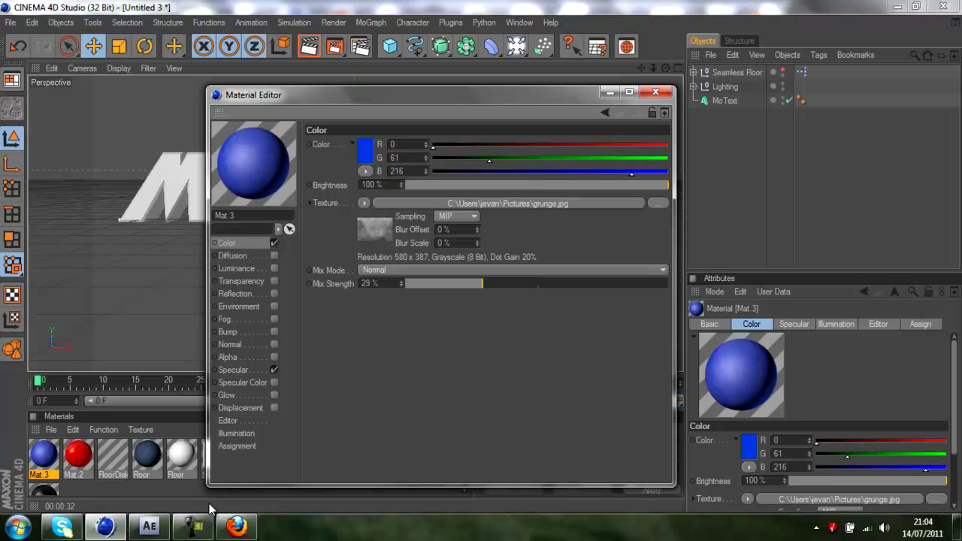
click(194, 526)
key(F9)
mouse_move(483, 285)
mouse_down()
mouse_move(451, 276)
mouse_move(492, 282)
mouse_up()
drag(495, 283, 503, 283)
click(656, 204)
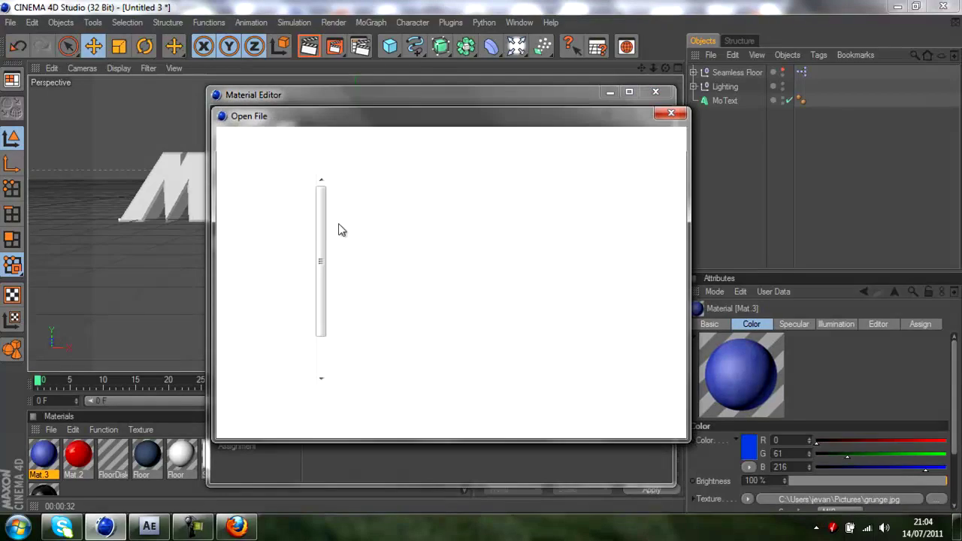
Load the 540px-How_to_Create_Transformers image from Intro Textures as Mat.3's colour texture, replacing grunge.jpg
double_click(601, 277)
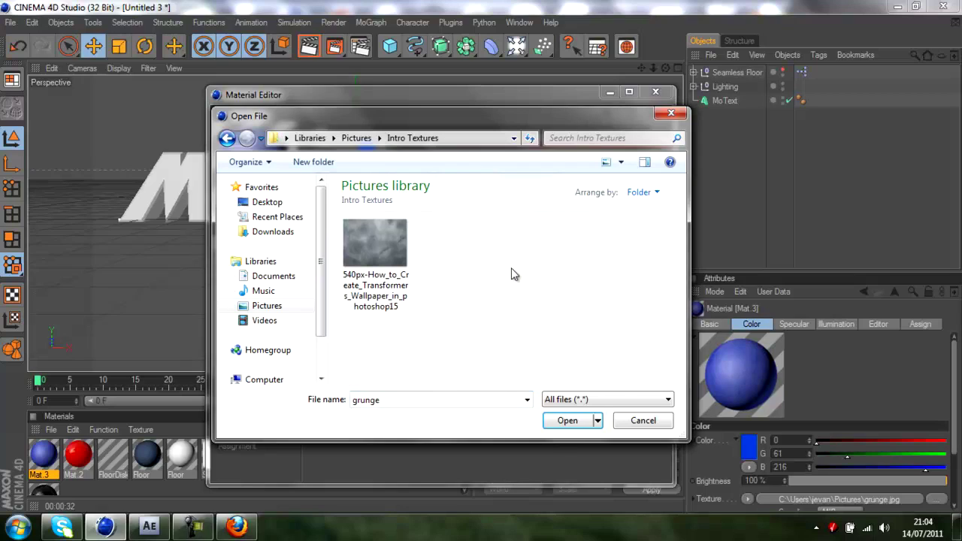
double_click(380, 272)
key(Return)
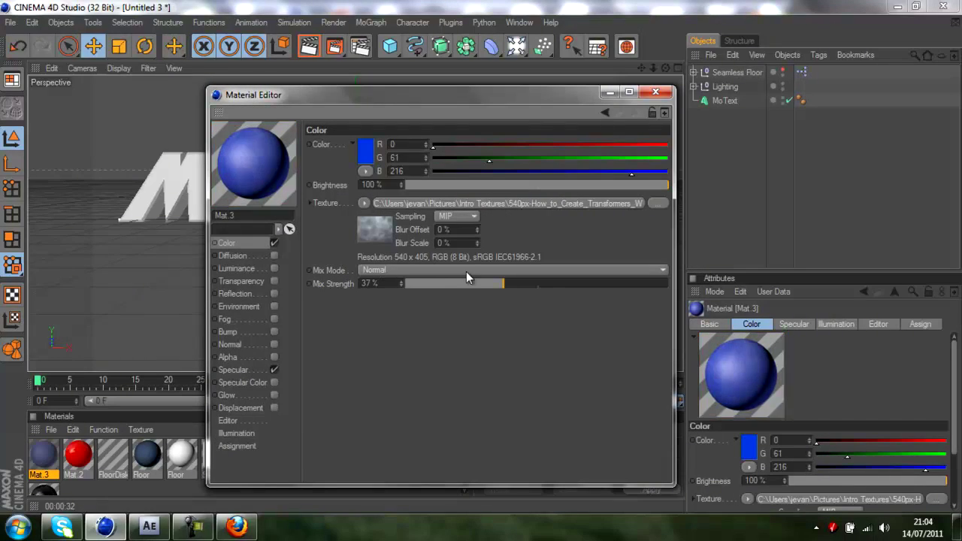
Enable Fresnel reflection on Mat.3 at 3% brightness and 6% mix, with Specular unchecked
click(274, 294)
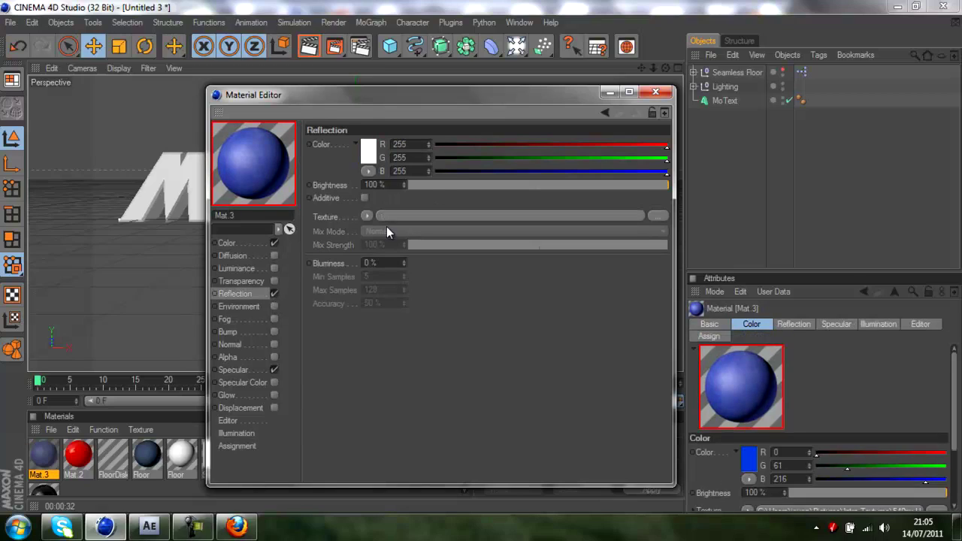
click(365, 216)
click(378, 336)
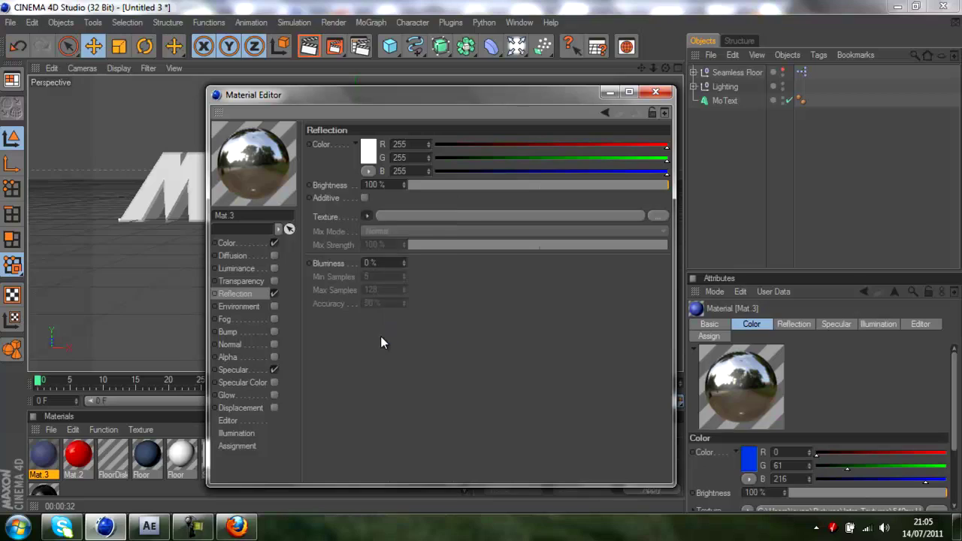
click(416, 185)
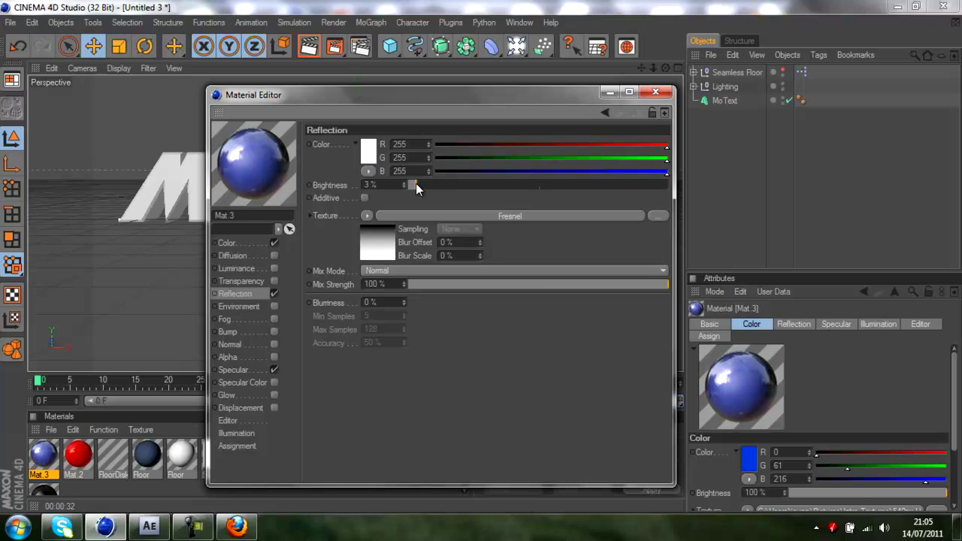
click(423, 287)
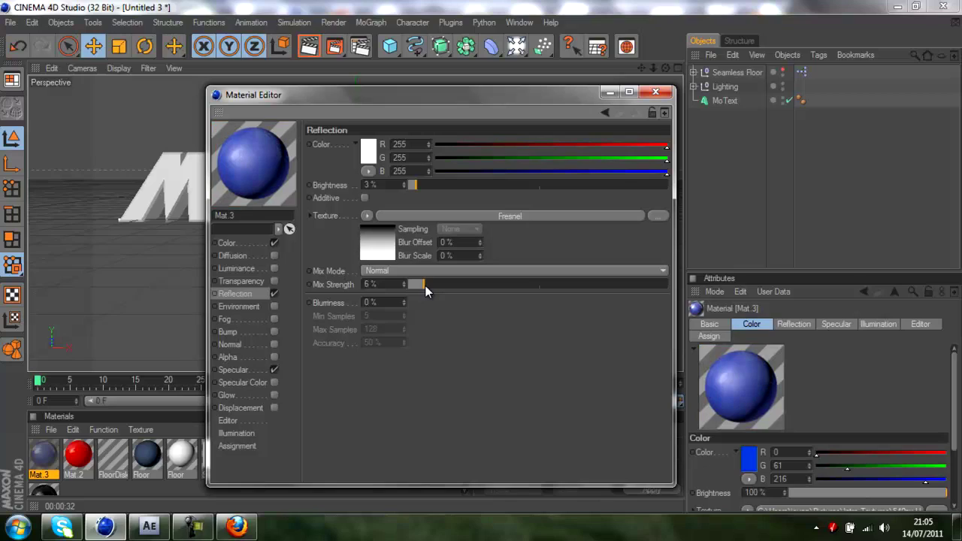
click(274, 370)
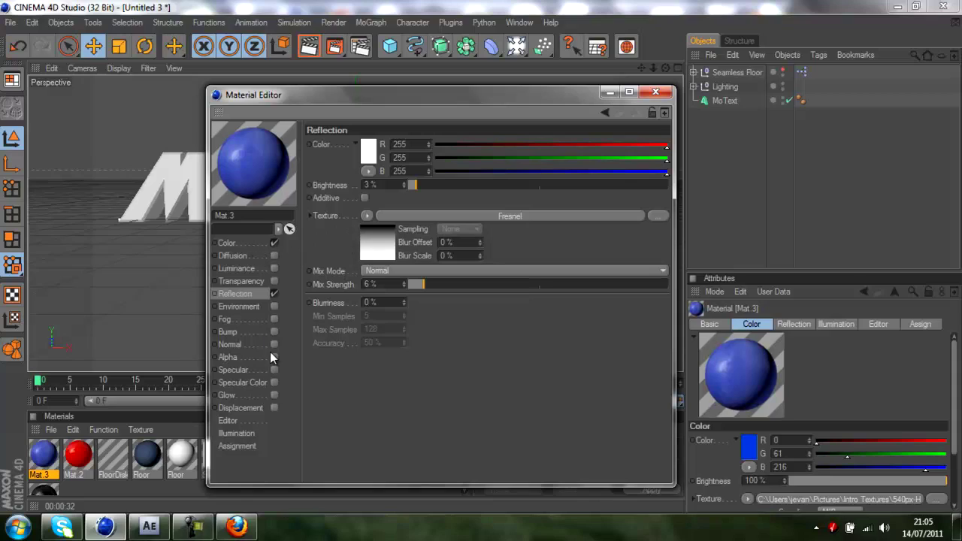
click(258, 331)
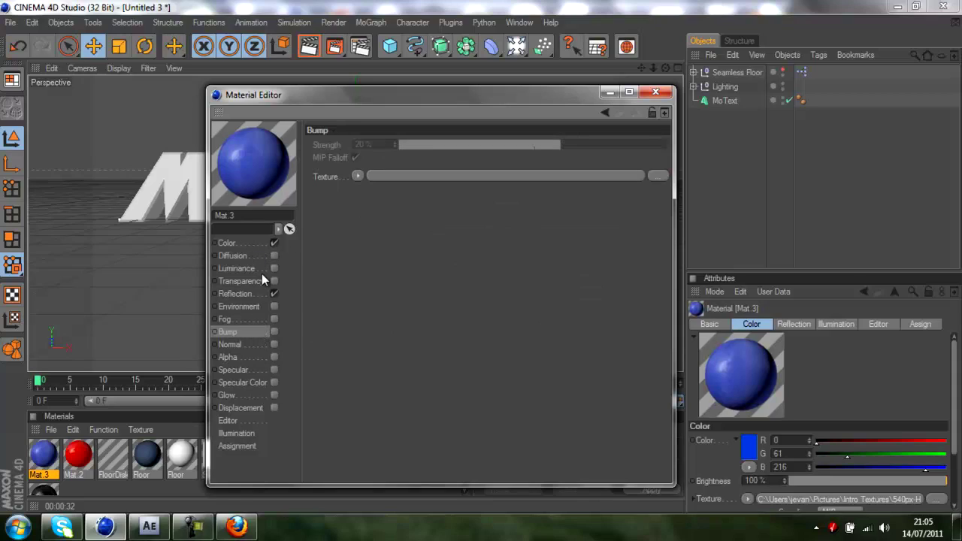
Copy the Color channel texture, enable Bump, and paste that texture into Bump's Texture
click(234, 241)
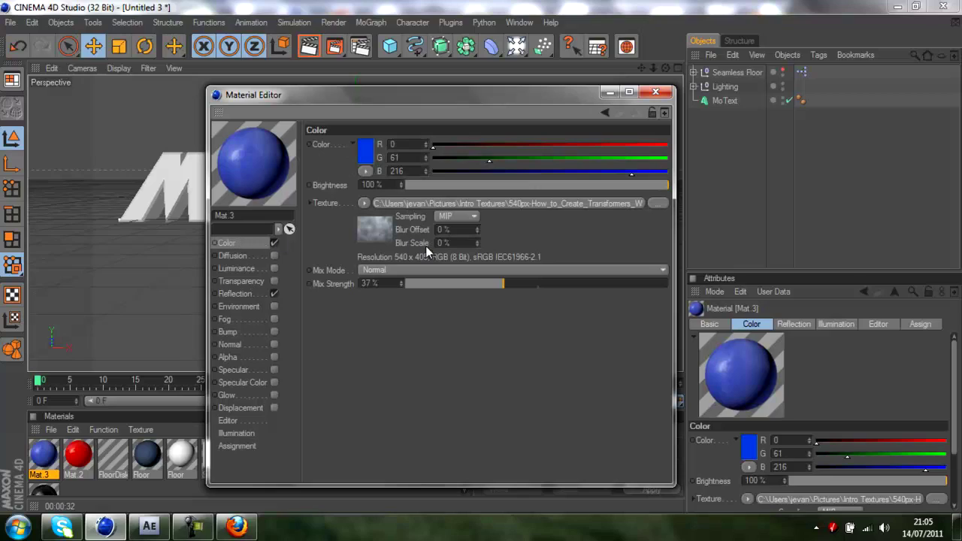
click(365, 203)
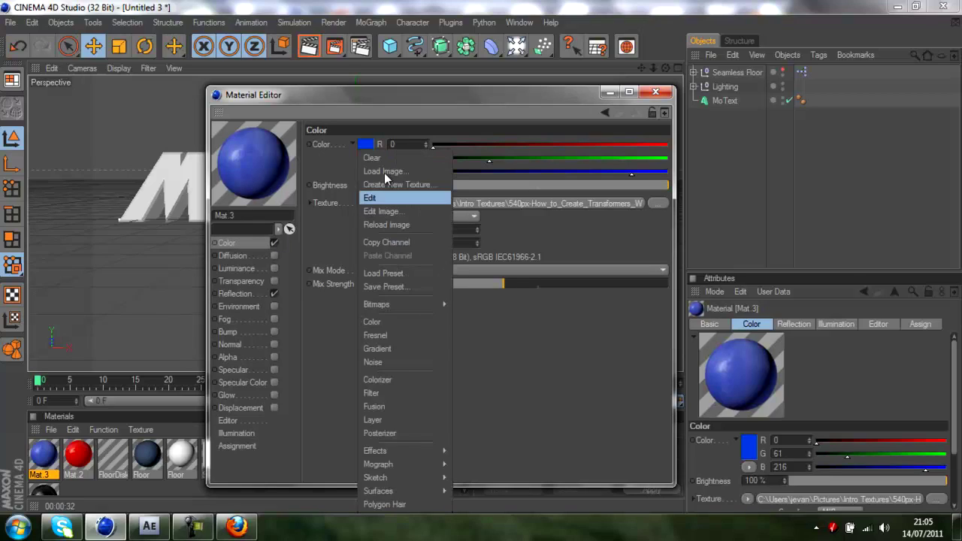
click(398, 241)
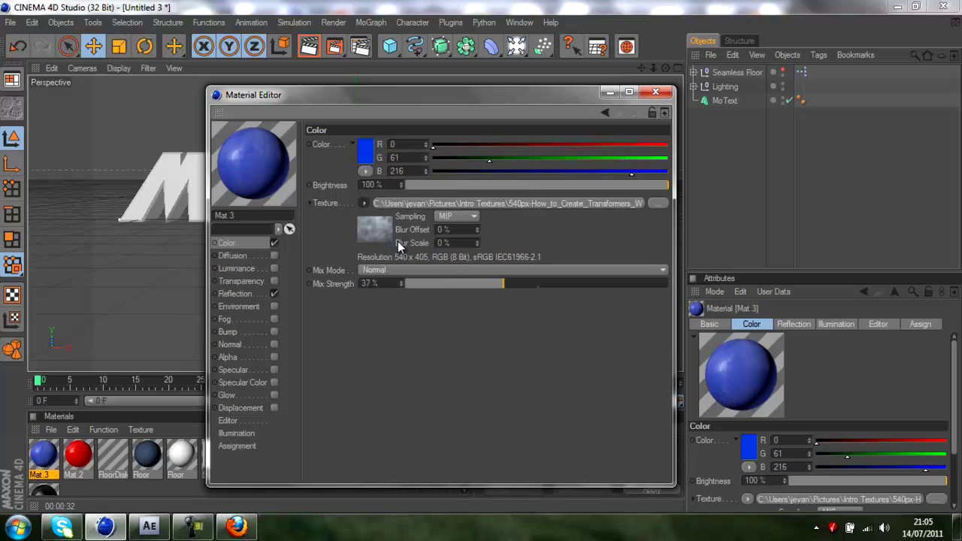
click(249, 330)
click(274, 332)
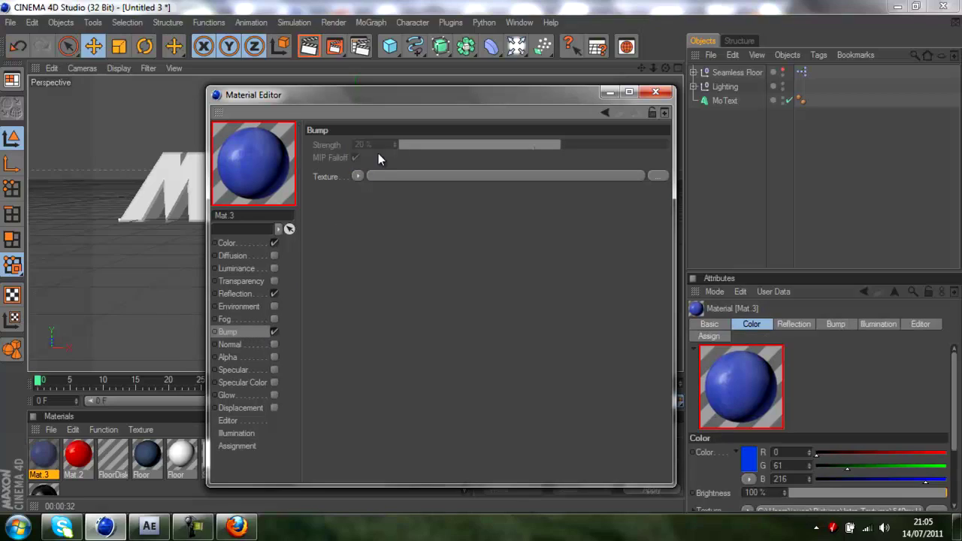
click(357, 177)
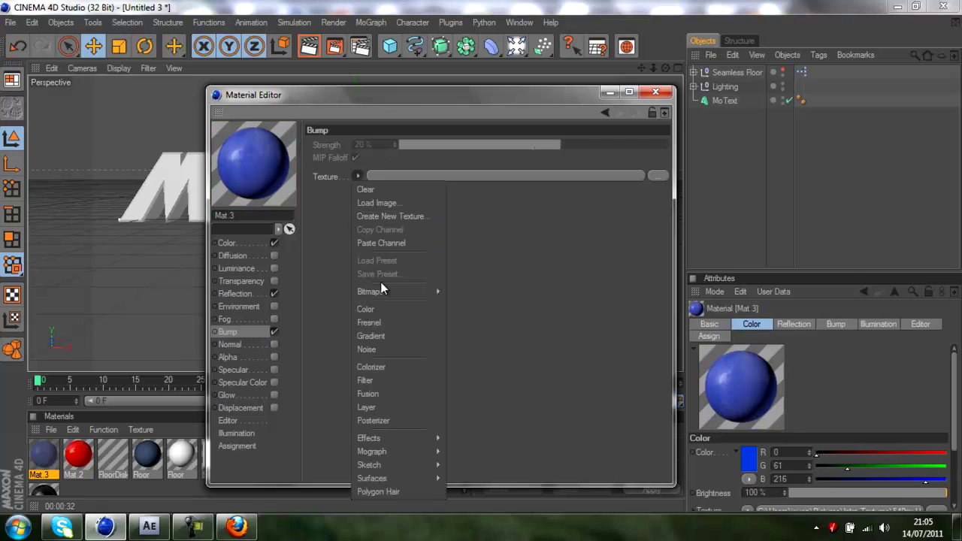
click(410, 243)
Set Mat.3's Bump Strength to -35%
click(637, 145)
drag(637, 148, 699, 156)
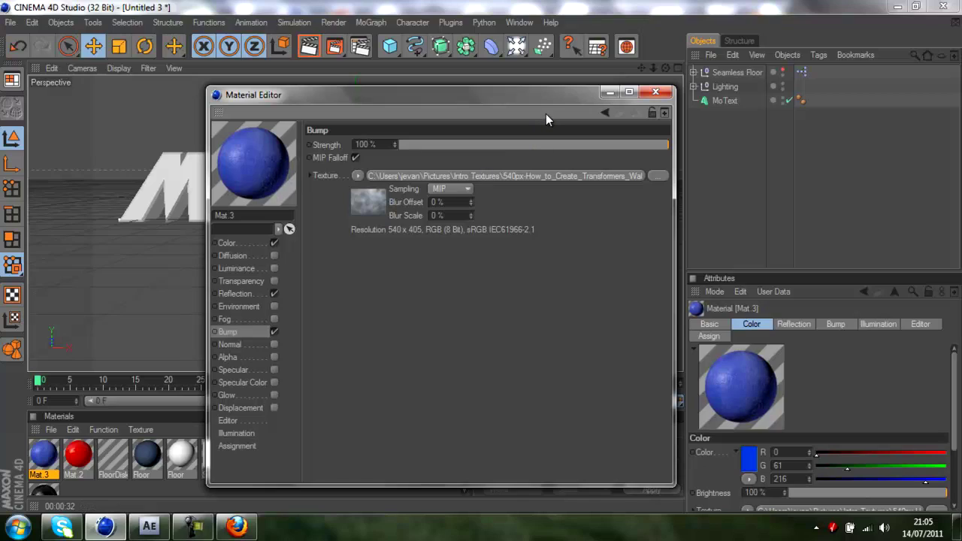
click(591, 145)
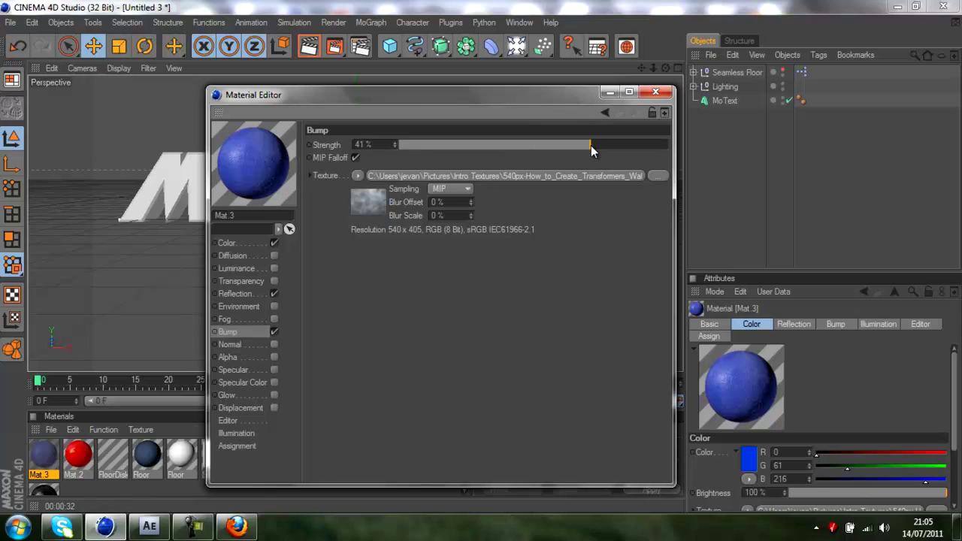
drag(590, 145, 391, 151)
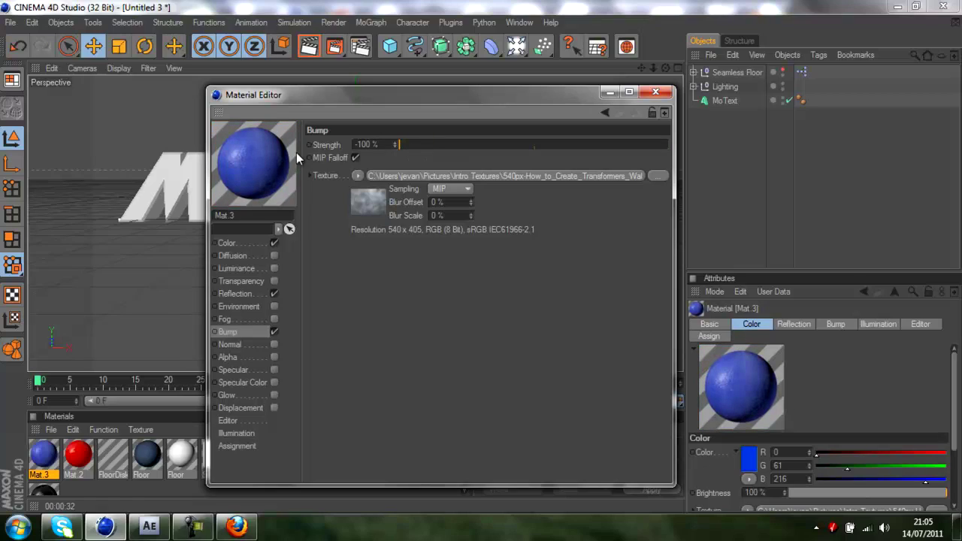
drag(526, 143, 554, 144)
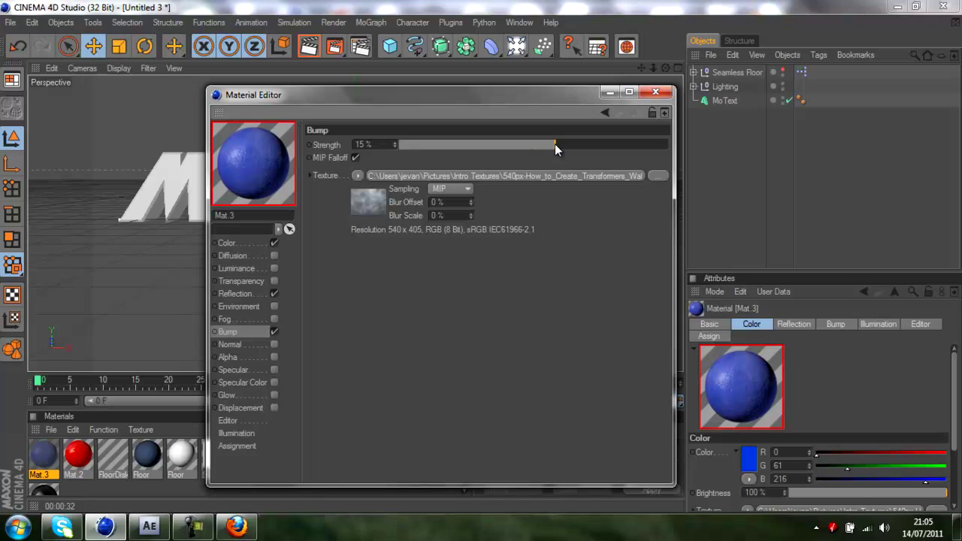
drag(500, 142, 487, 145)
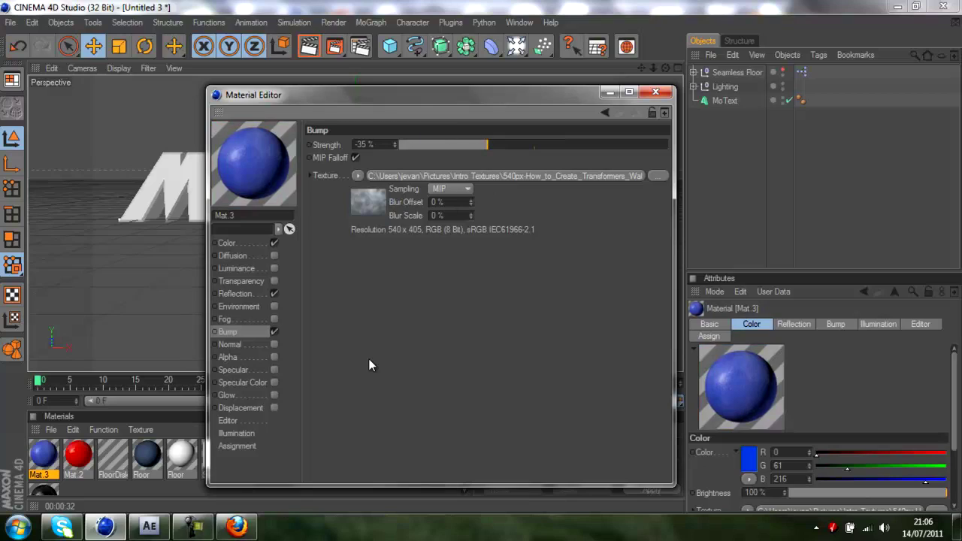
click(274, 408)
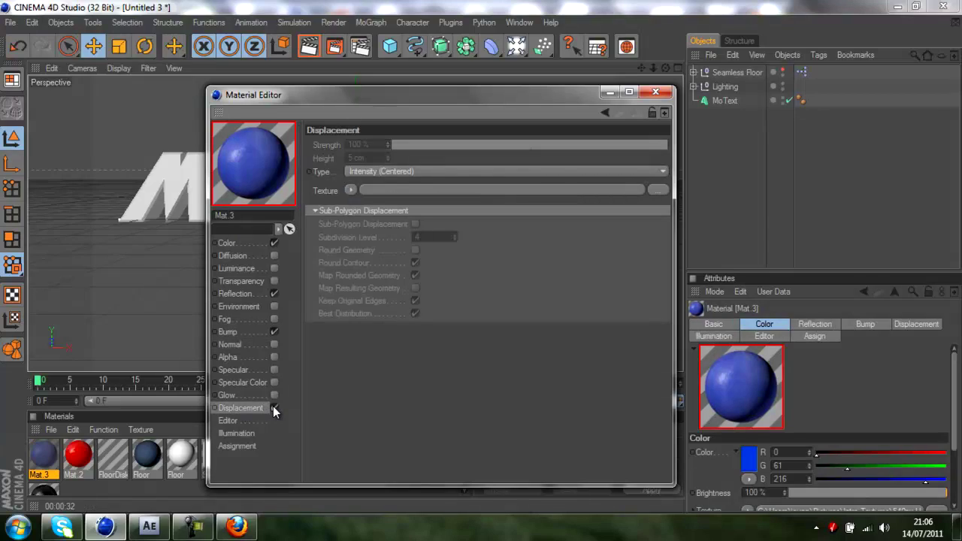
Paste the copied Intro Textures image into Displacement's Texture and set Strength to -57%
click(350, 191)
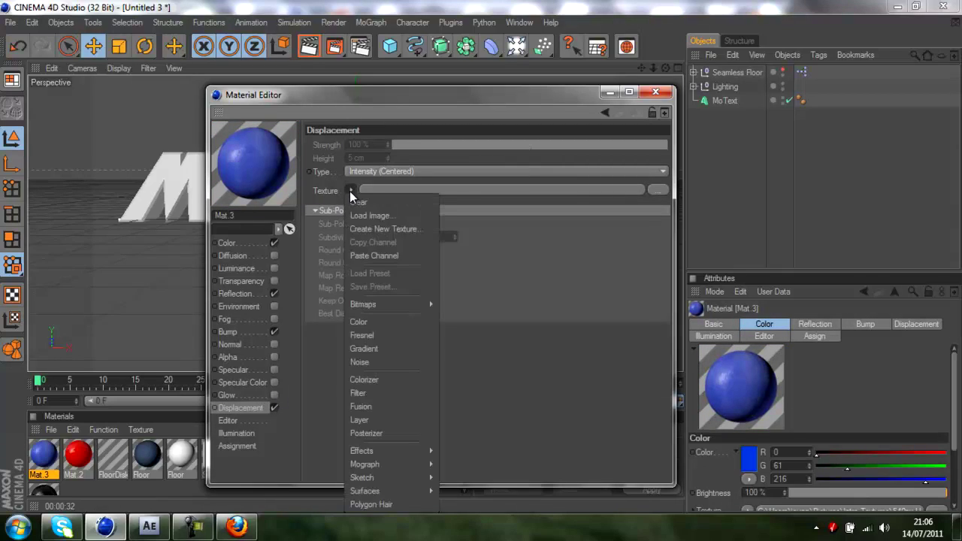
click(374, 254)
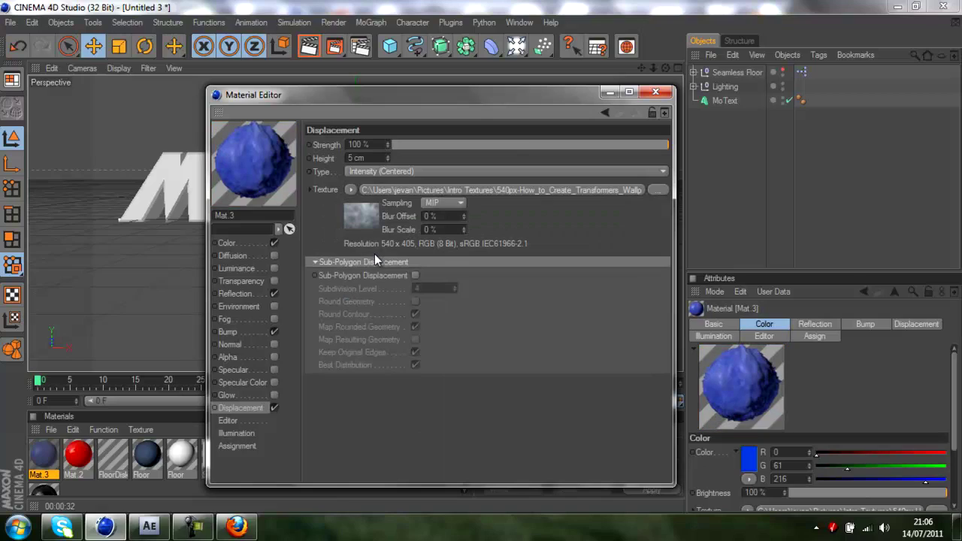
drag(497, 147, 381, 144)
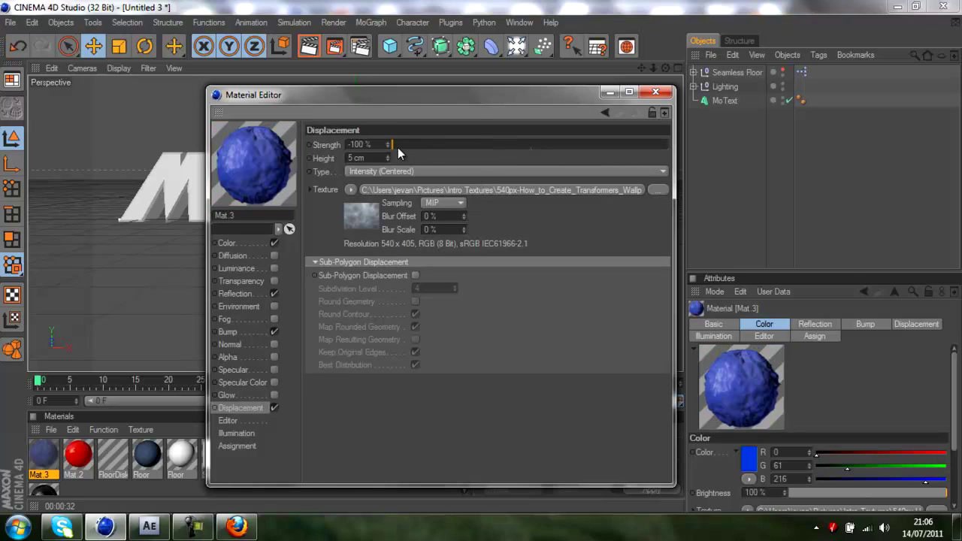
drag(399, 145, 860, 160)
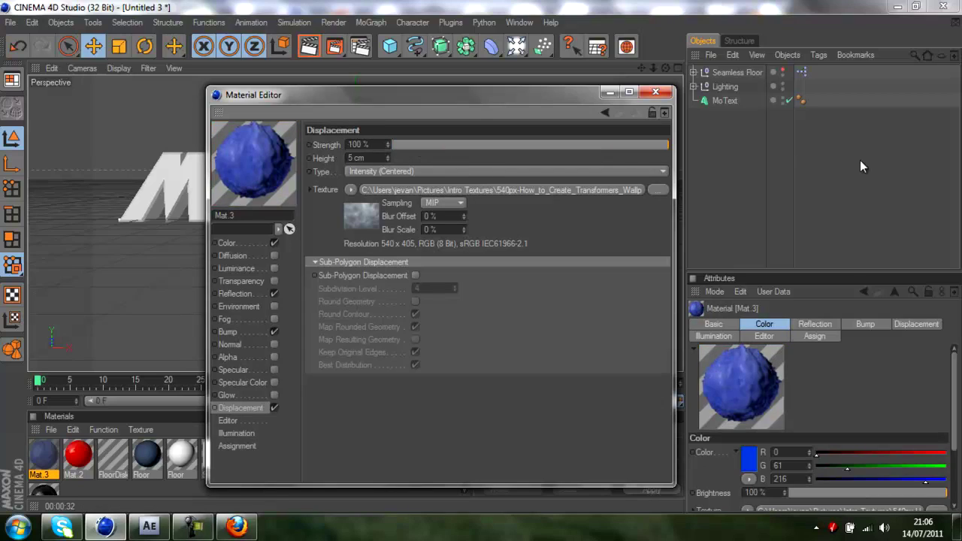
click(537, 144)
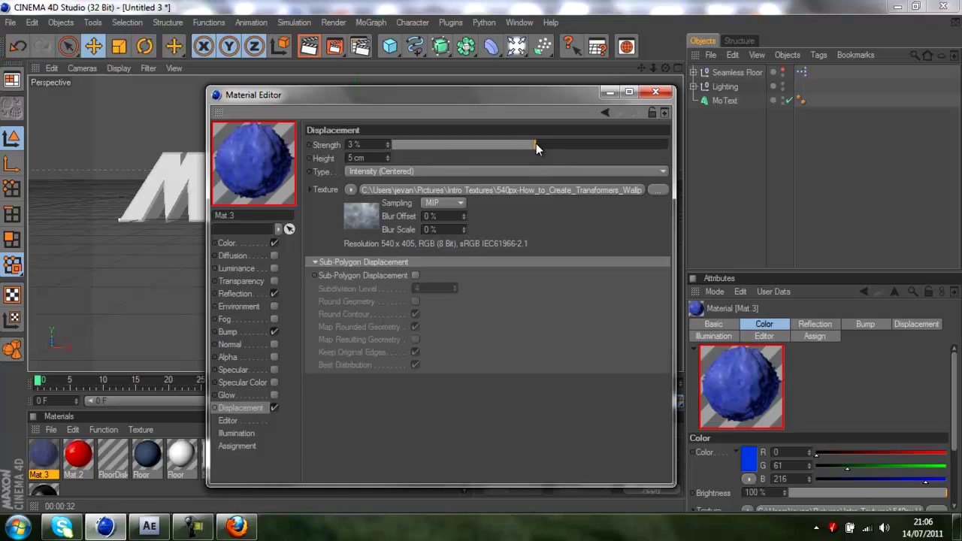
drag(536, 144, 623, 158)
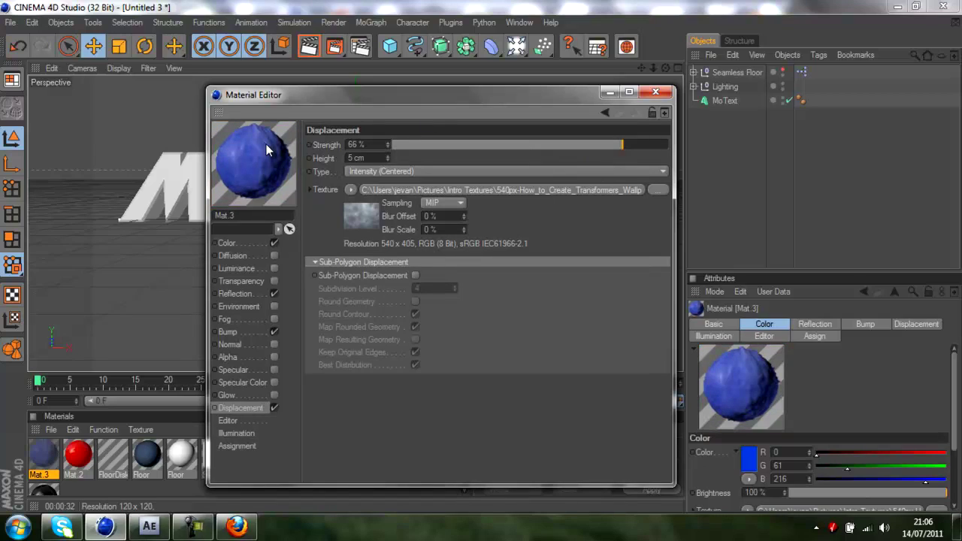
click(570, 143)
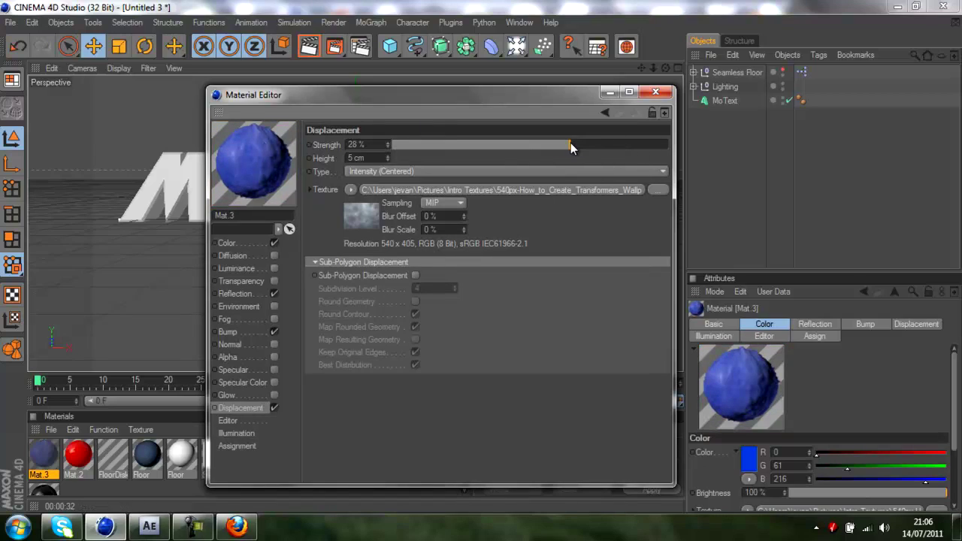
click(498, 146)
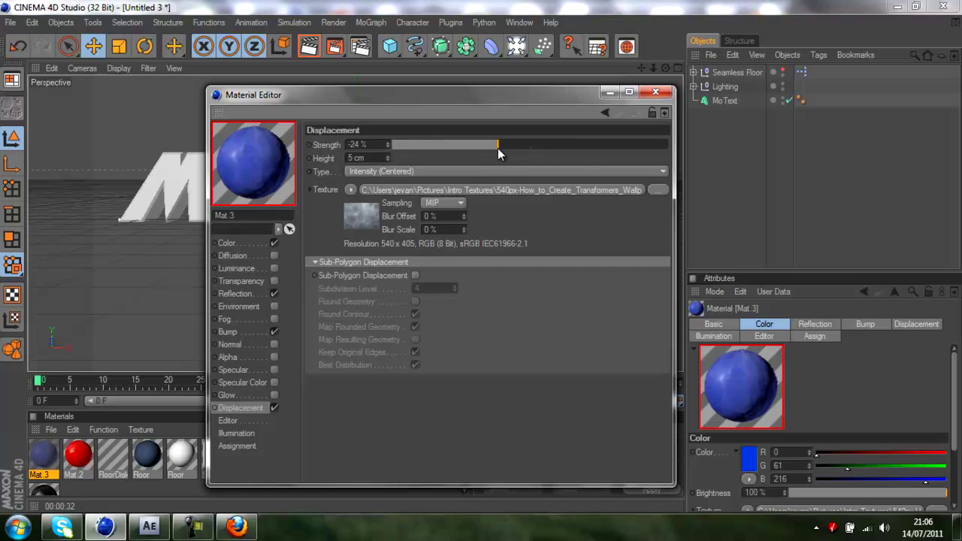
click(472, 147)
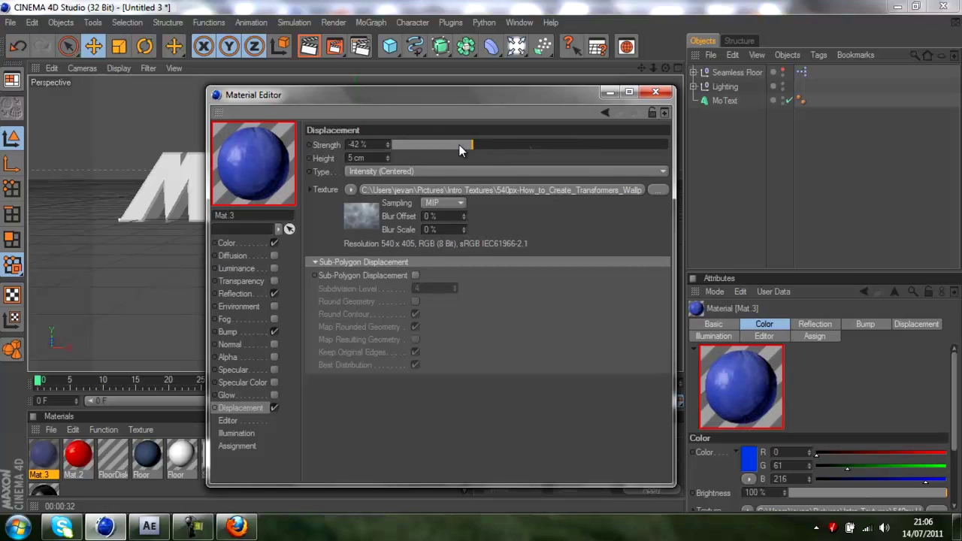
click(452, 145)
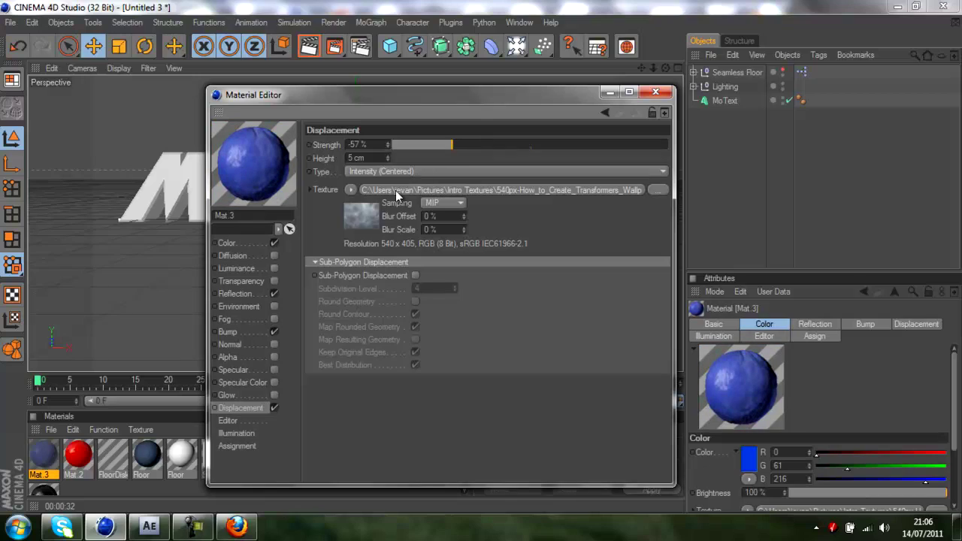
Switch the Displacement texture to Noise and set its Strength to 30%
click(350, 189)
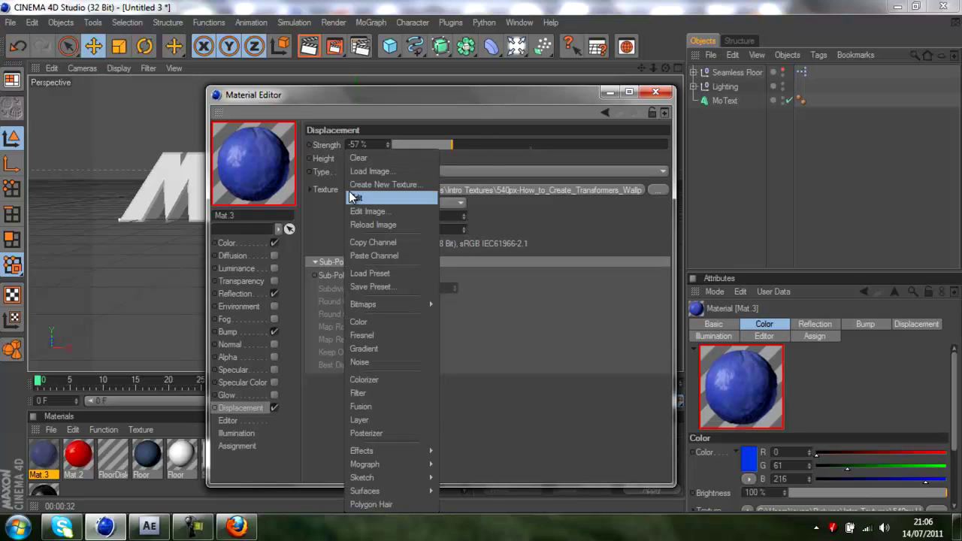
click(375, 361)
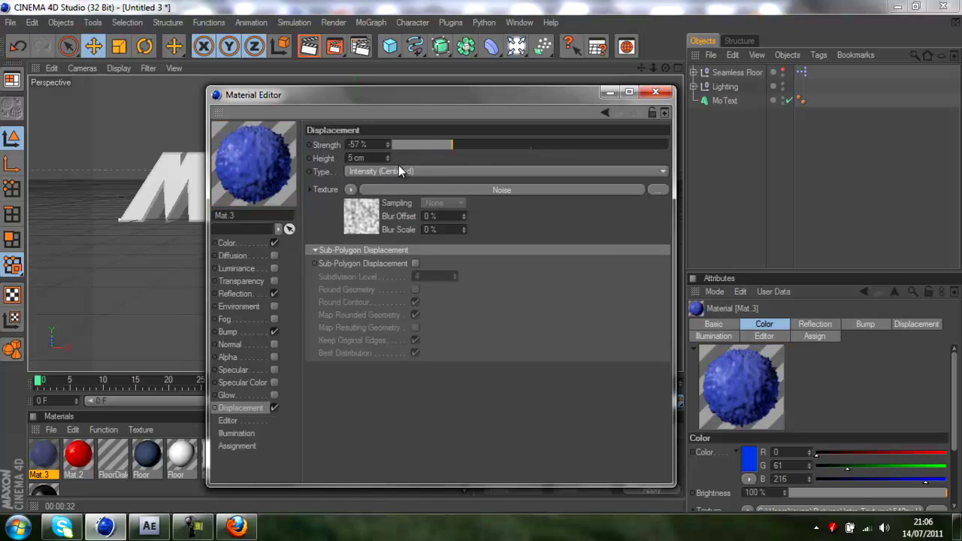
click(533, 144)
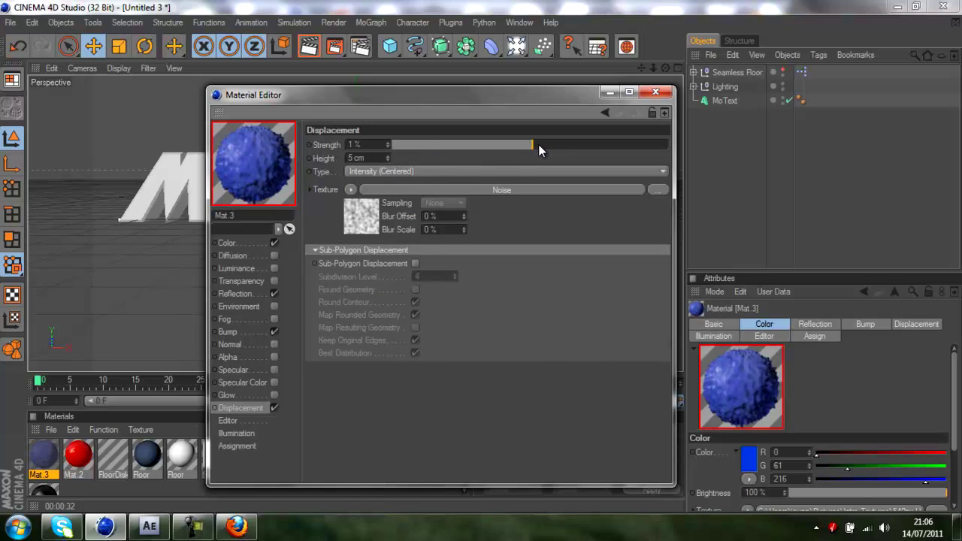
drag(539, 145, 544, 147)
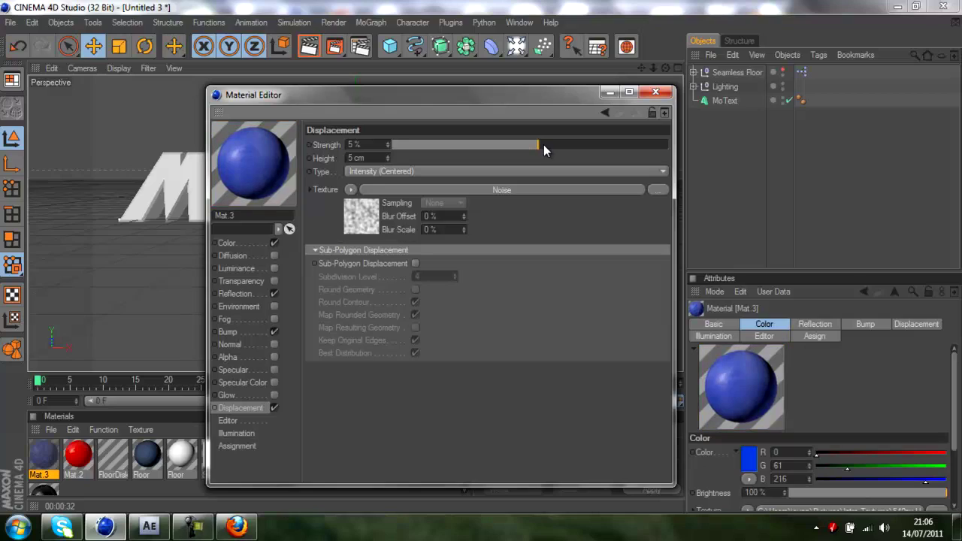
click(550, 145)
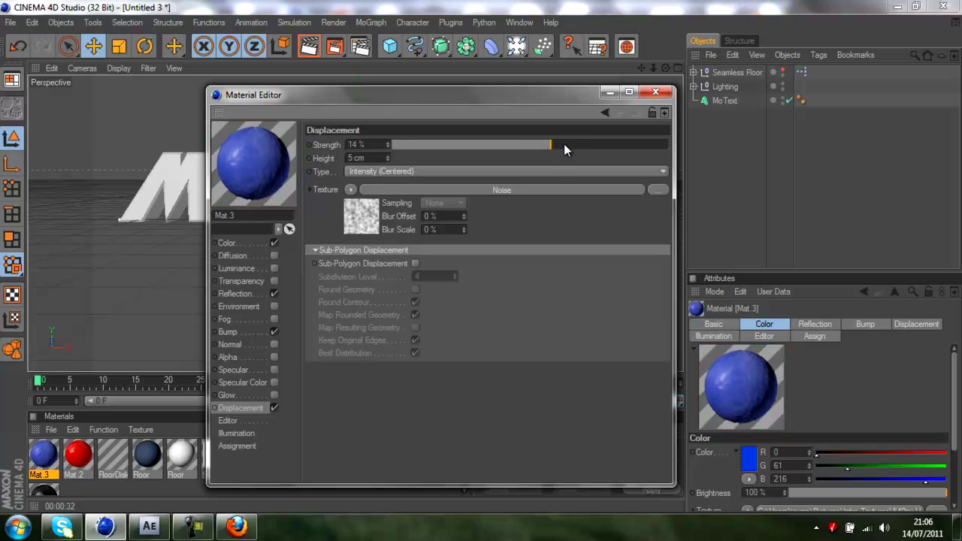
click(563, 144)
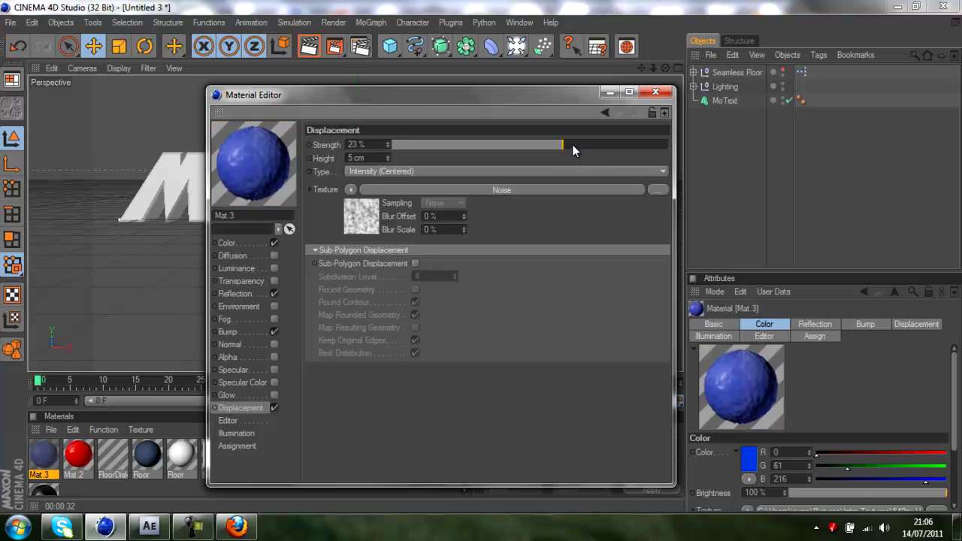
click(571, 144)
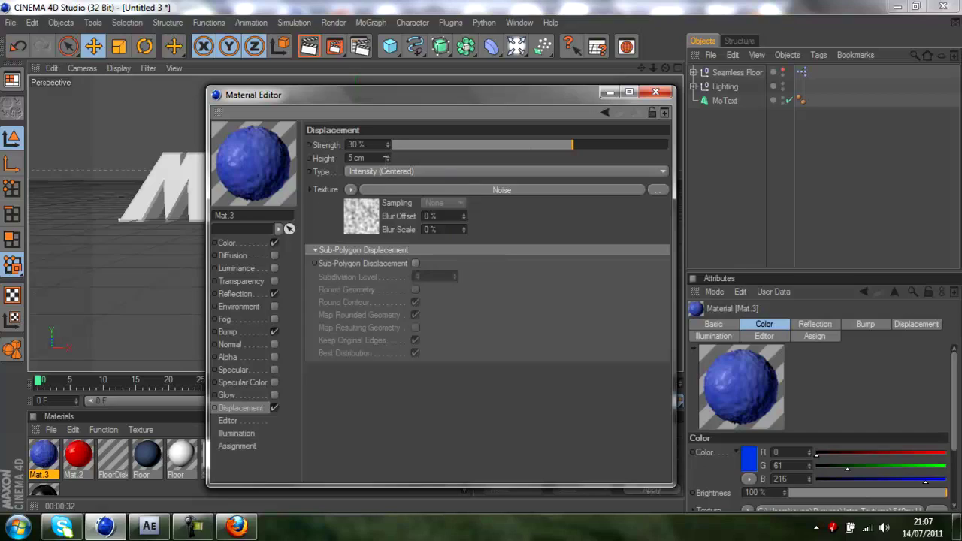
Revert the Displacement height to 5 cm and close the Material Editor
drag(388, 157, 368, 161)
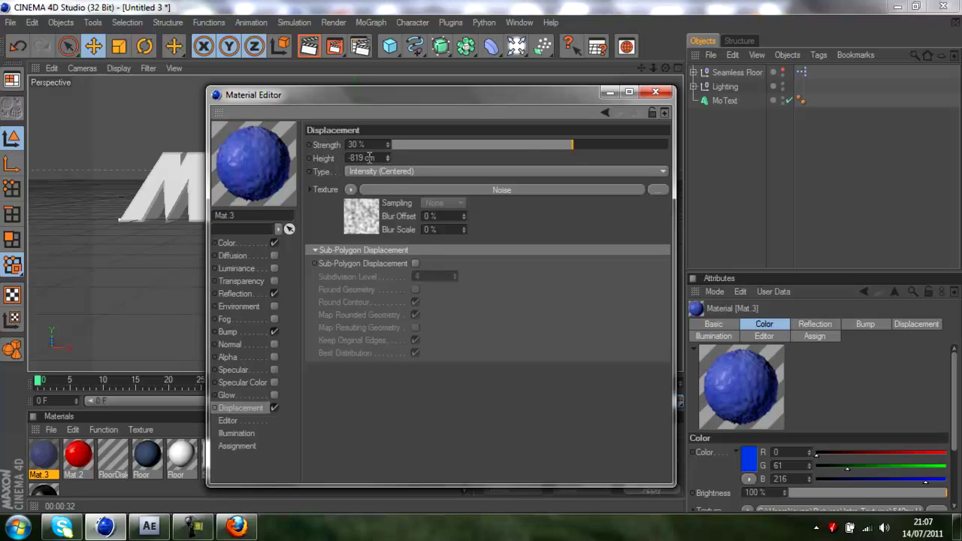
key(ctrl+z)
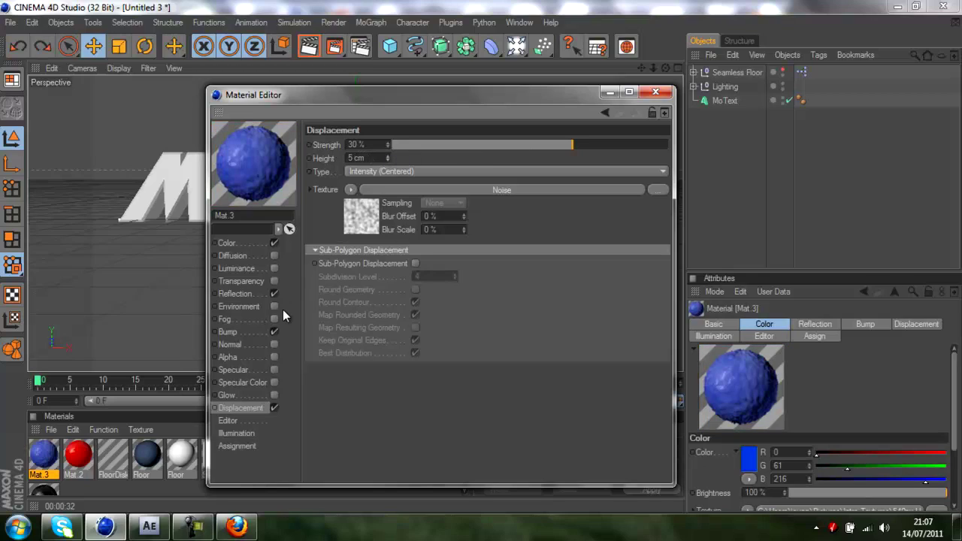
click(656, 93)
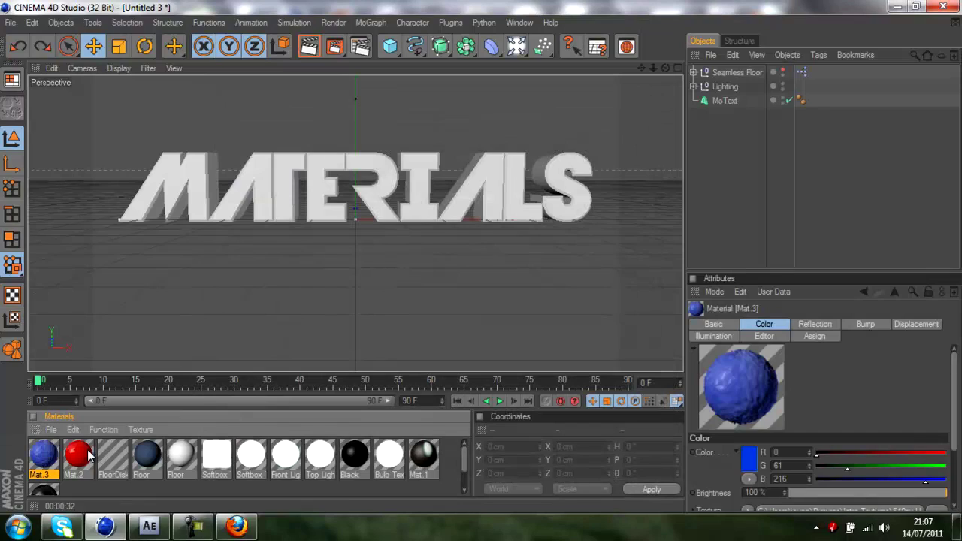
Drag Mat.3 onto the MATERIALS MoText and preview it with a viewport render
drag(78, 454, 316, 177)
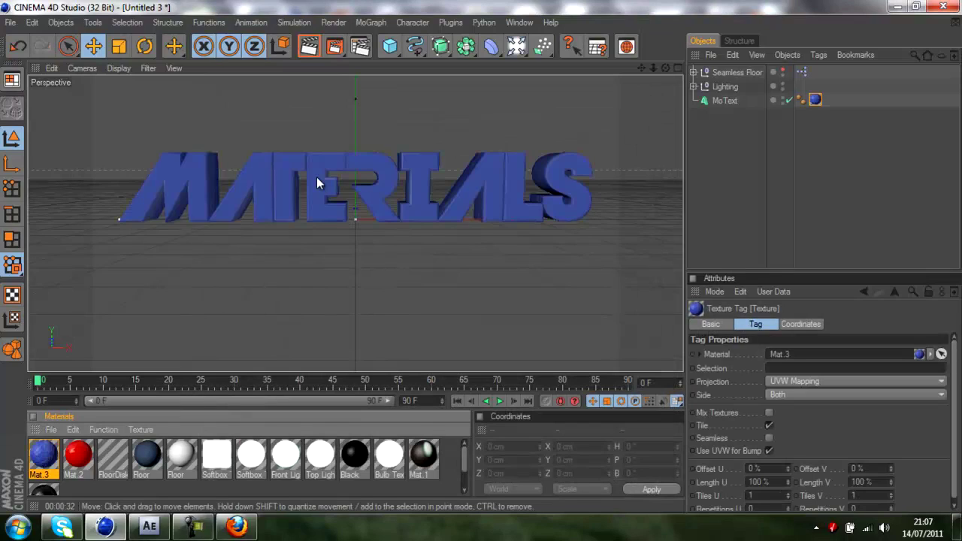
click(318, 46)
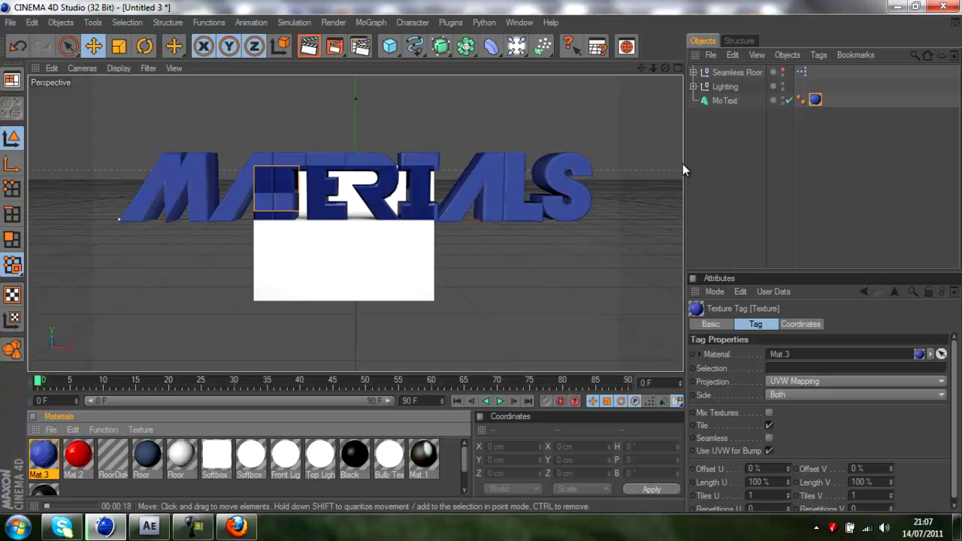
click(672, 98)
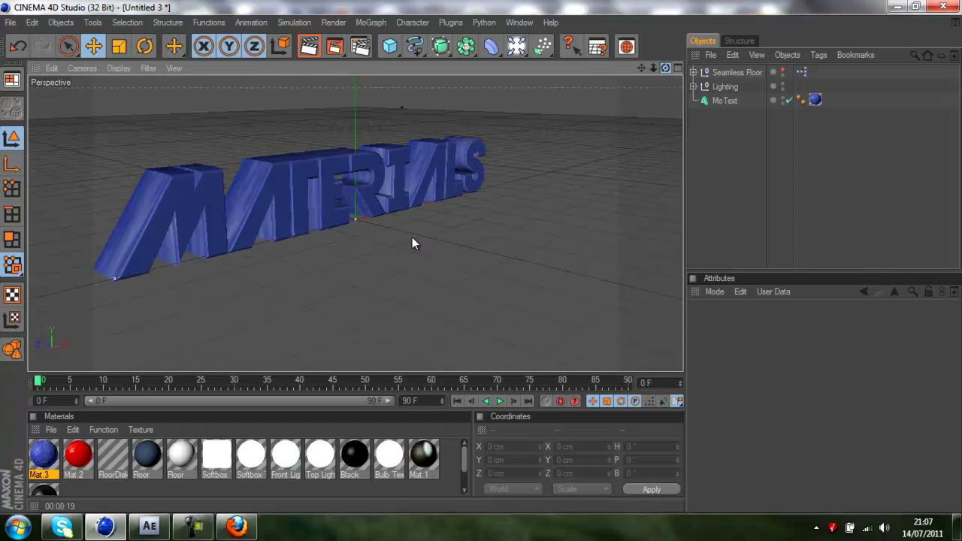